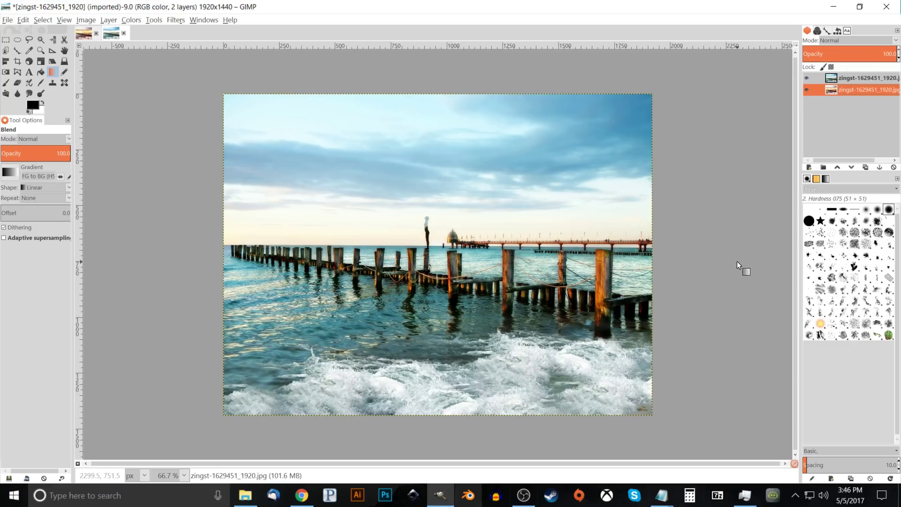
Step: Compare the finished sunset edit with the original photo by hiding and reshowing the top layer
key("ctrl+z")
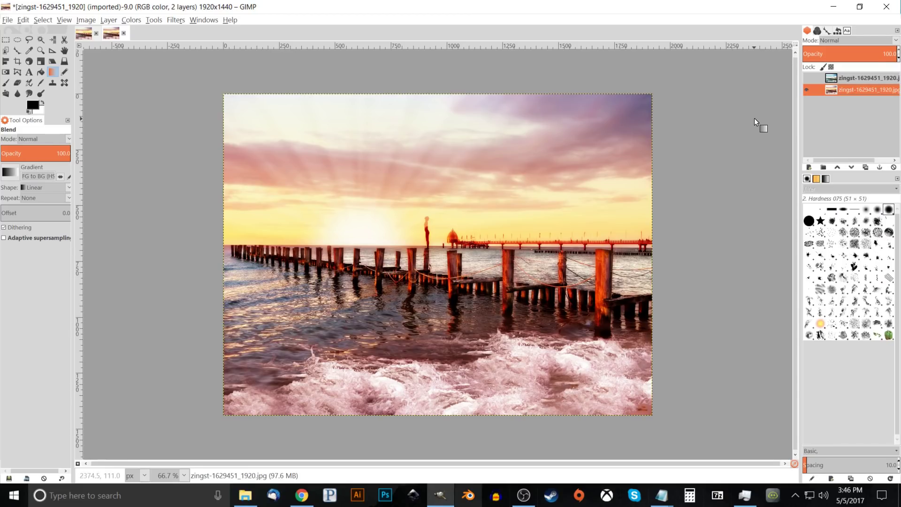
left_click(807, 79)
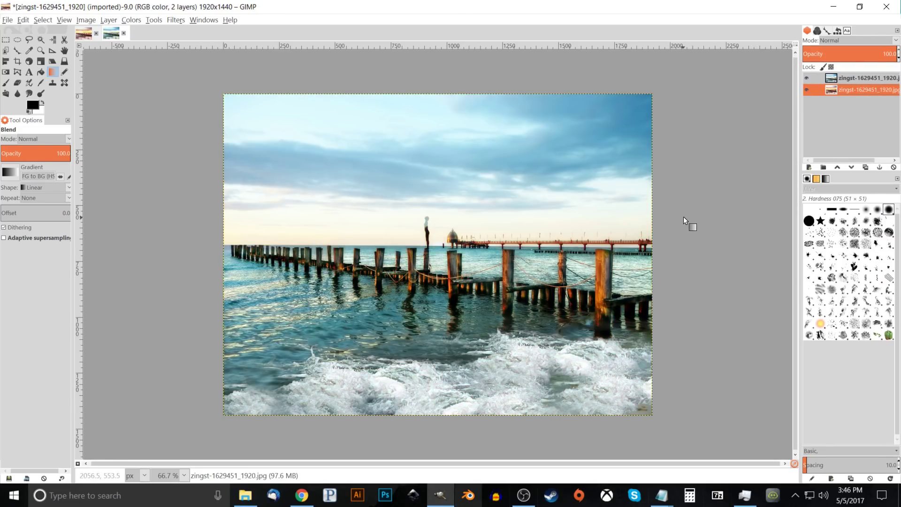
Step: Open zingst-1629451_1920.jpg from the Tutorials folder in GIMP as a new image
left_click(245, 495)
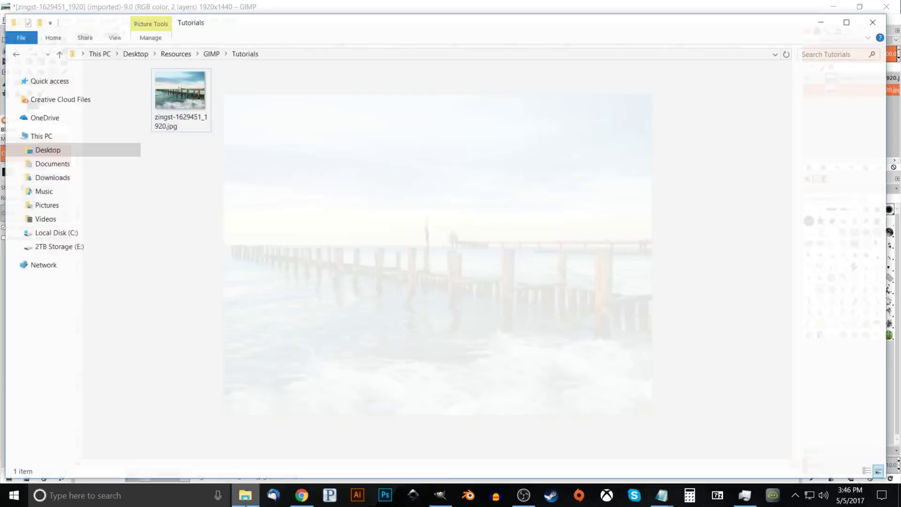
right_click(182, 81)
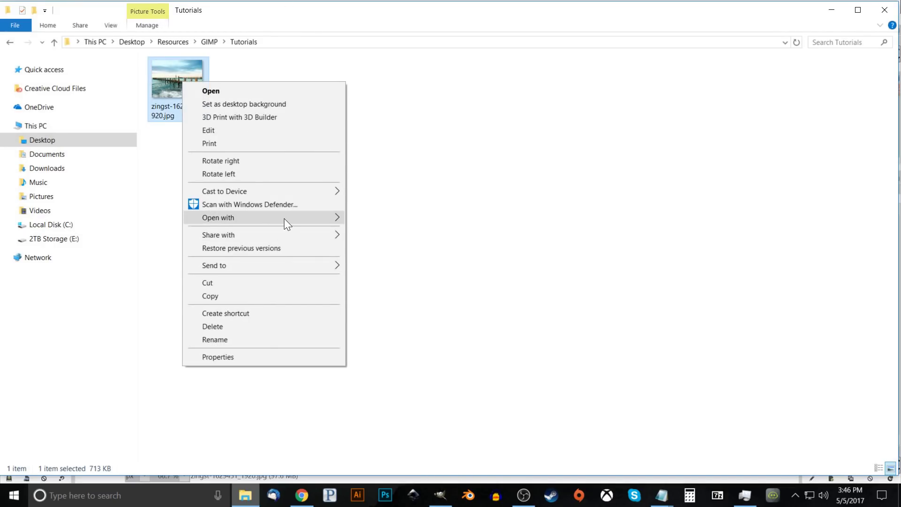
mouse_move(322, 217)
left_click(401, 231)
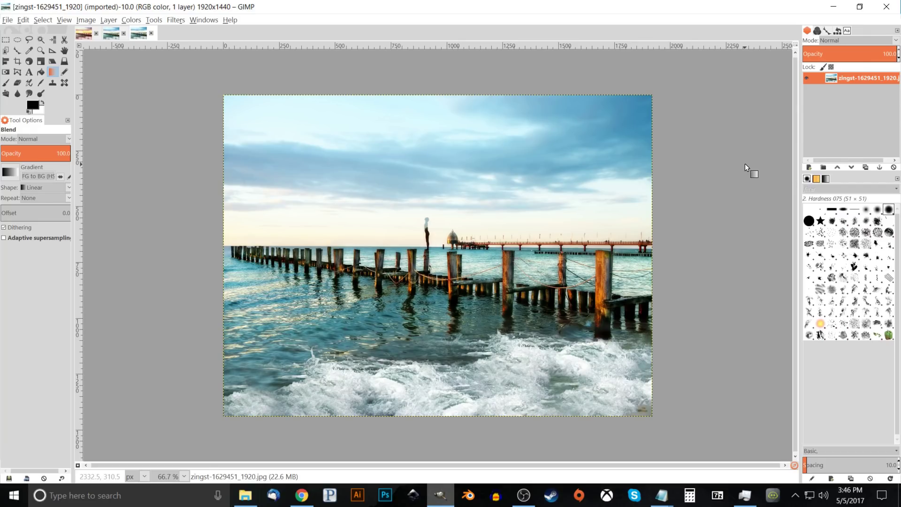
Step: Add a new layer with transparency fill above the pier photo
left_click(809, 168)
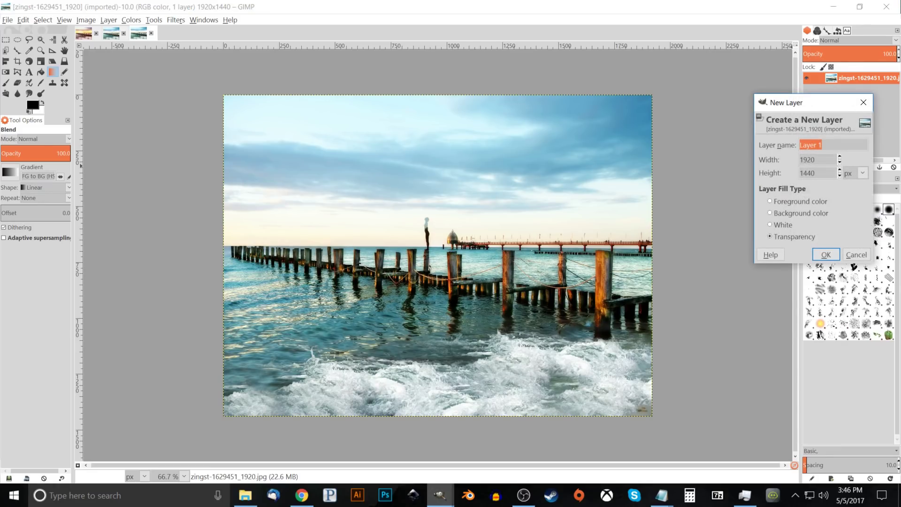
left_click(781, 239)
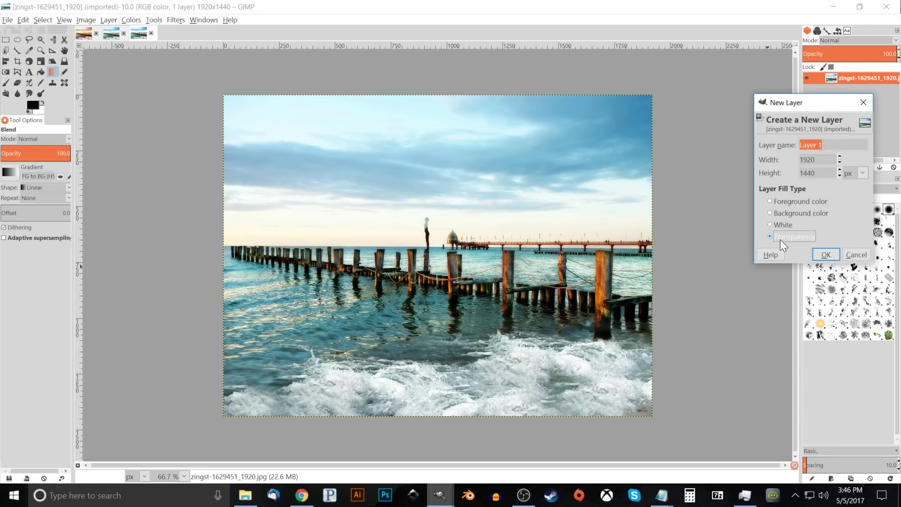
left_click(818, 254)
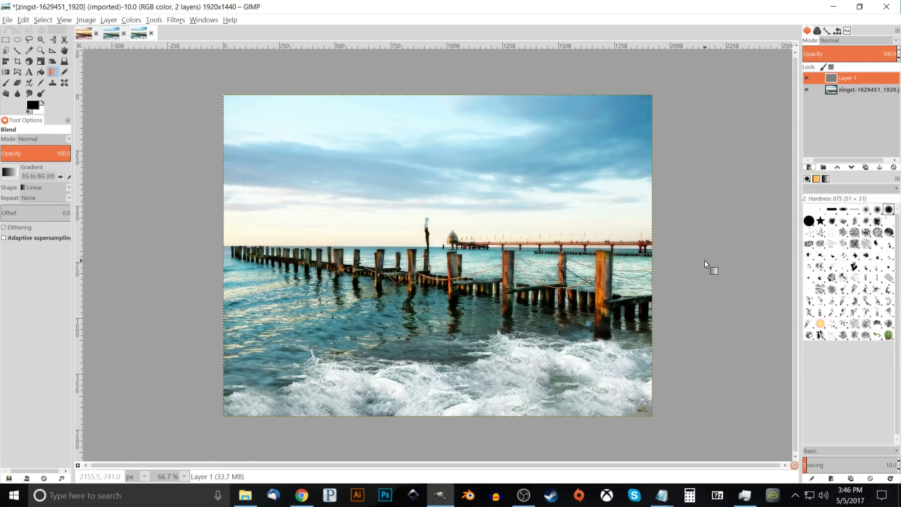
Step: Set the foreground color to pure red (ff0000) and fill the new layer with it
left_click(33, 108)
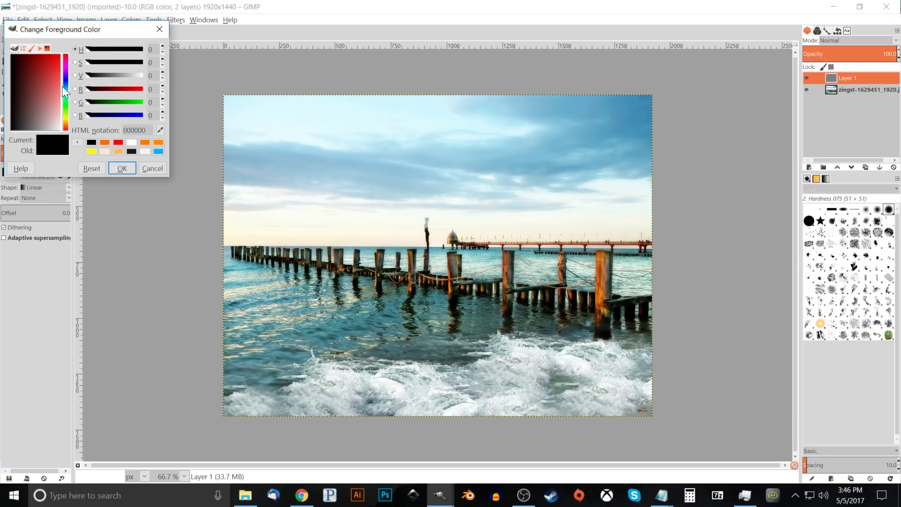
left_click_drag(67, 119, 67, 54)
left_click_drag(35, 100, 69, 46)
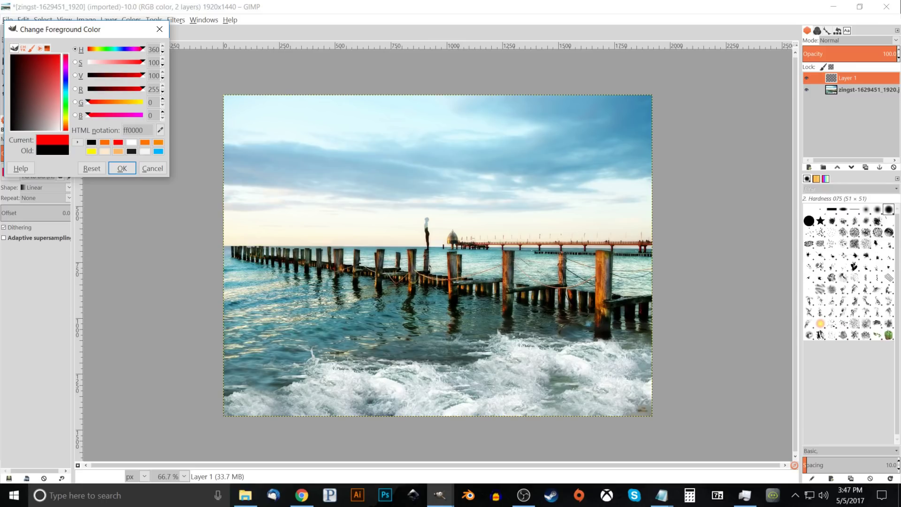
left_click(122, 169)
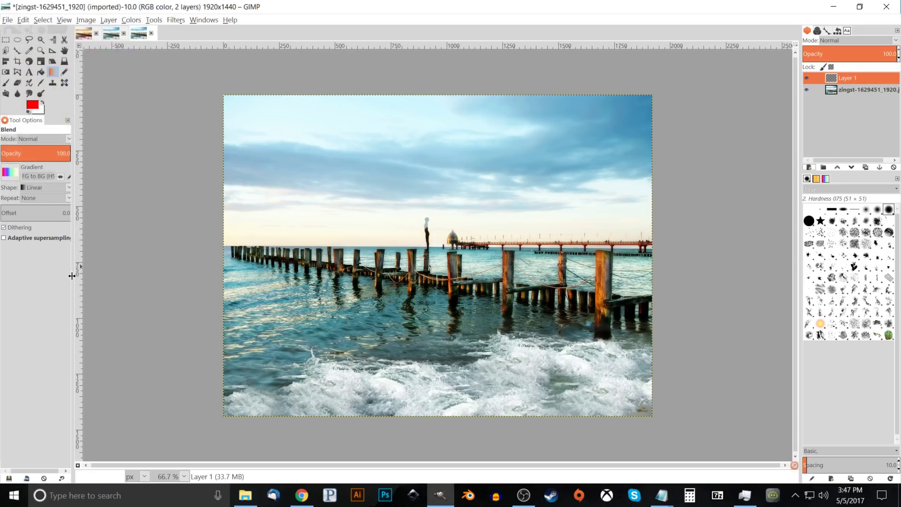
left_click(23, 20)
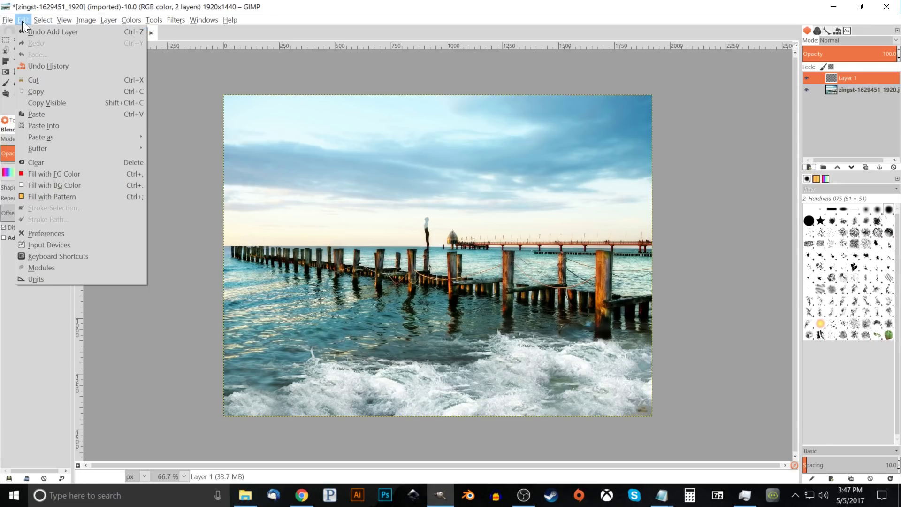
left_click(61, 174)
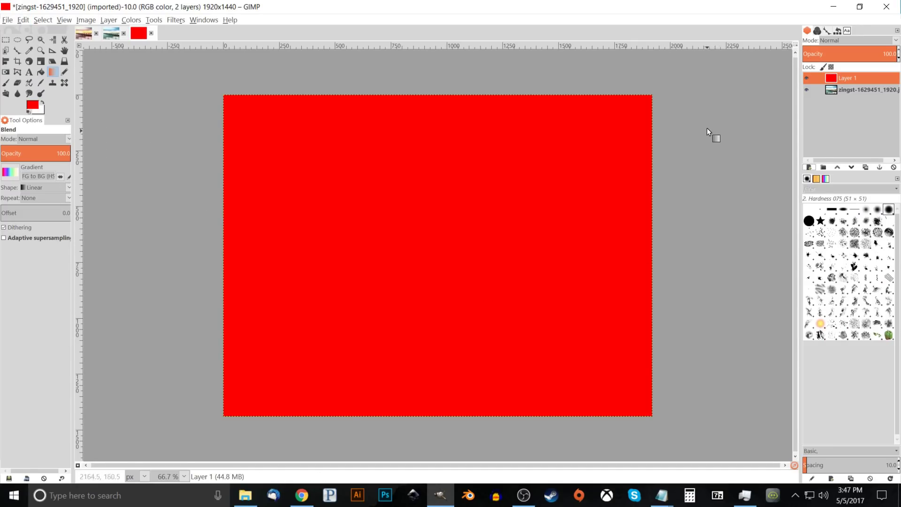
Step: Try Grain merge on the red layer, switch its blend mode to Soft light, and lower its opacity to about 60.6
left_click(896, 41)
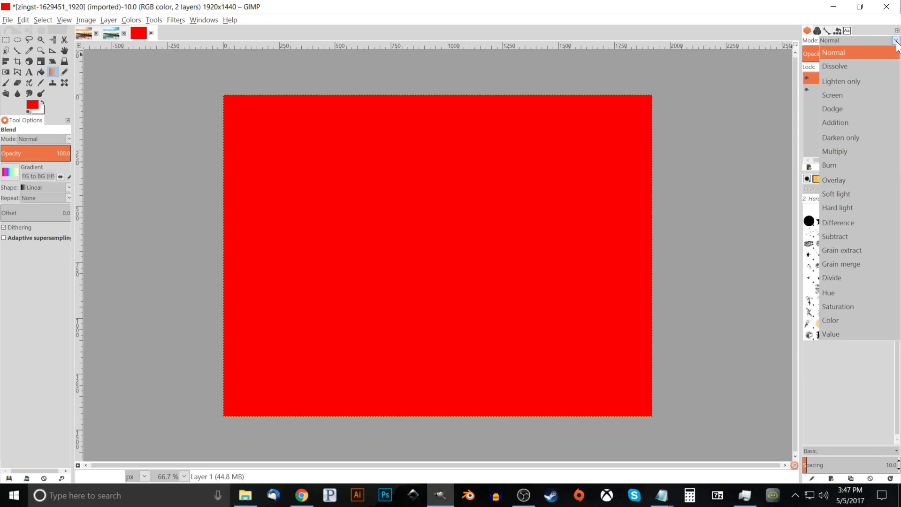
left_click(852, 265)
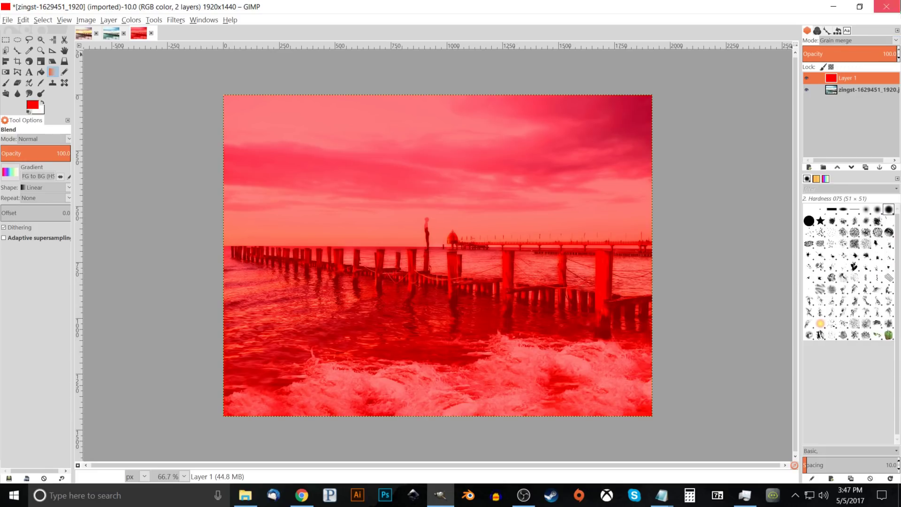
left_click(896, 40)
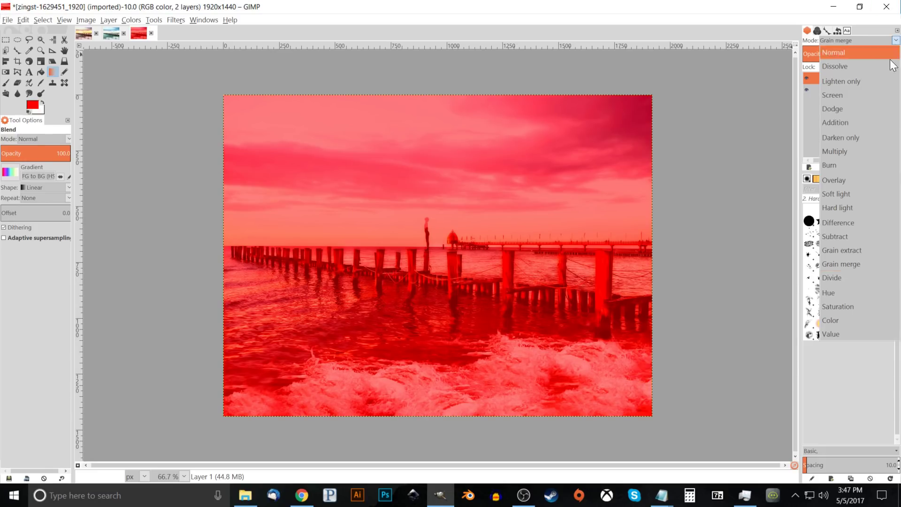
left_click(844, 196)
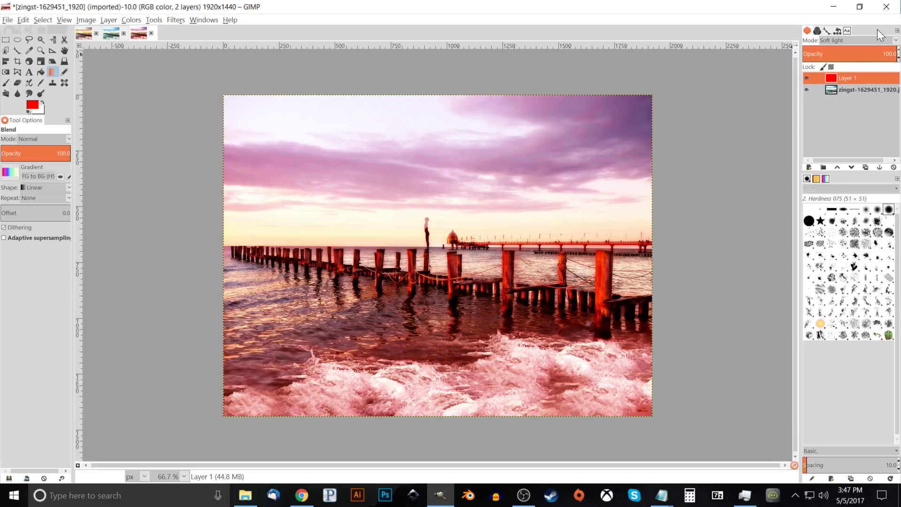
left_click_drag(882, 54, 859, 56)
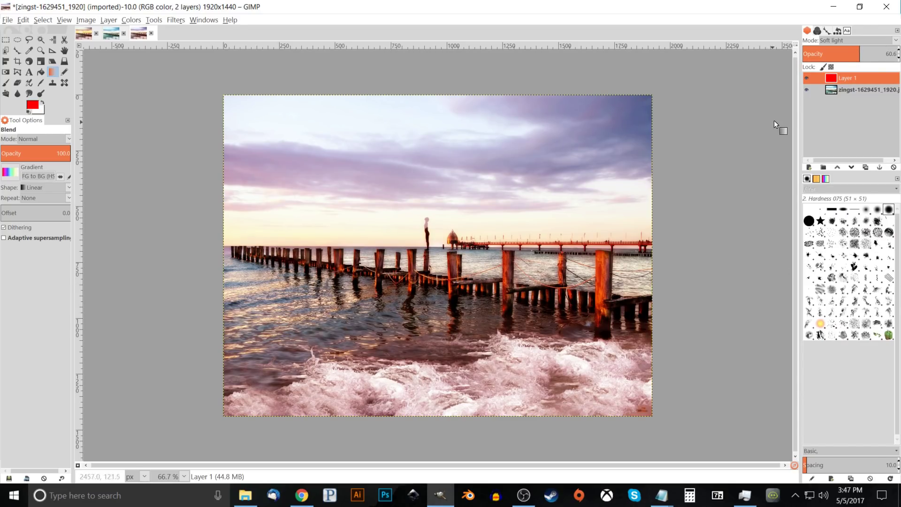
Step: Compare the photo with and without the red tint, and check it against the finished sunset image
left_click(806, 78)
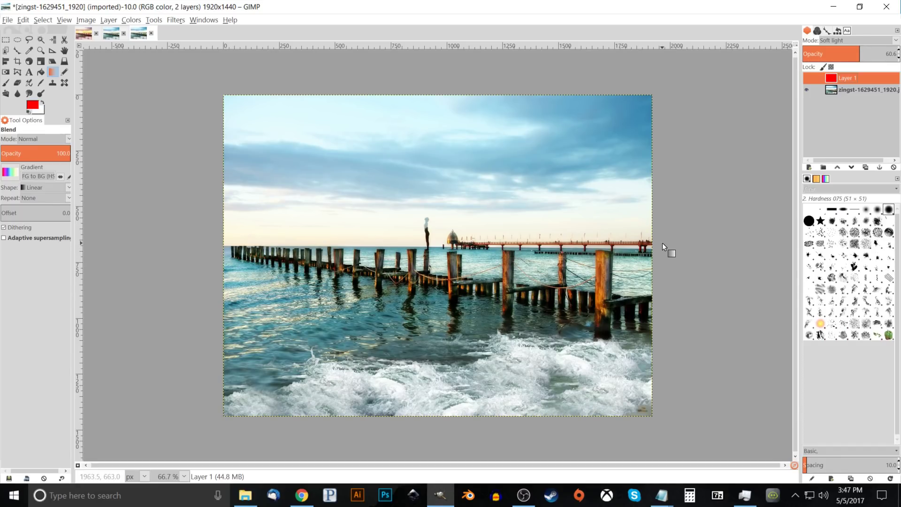
left_click(806, 78)
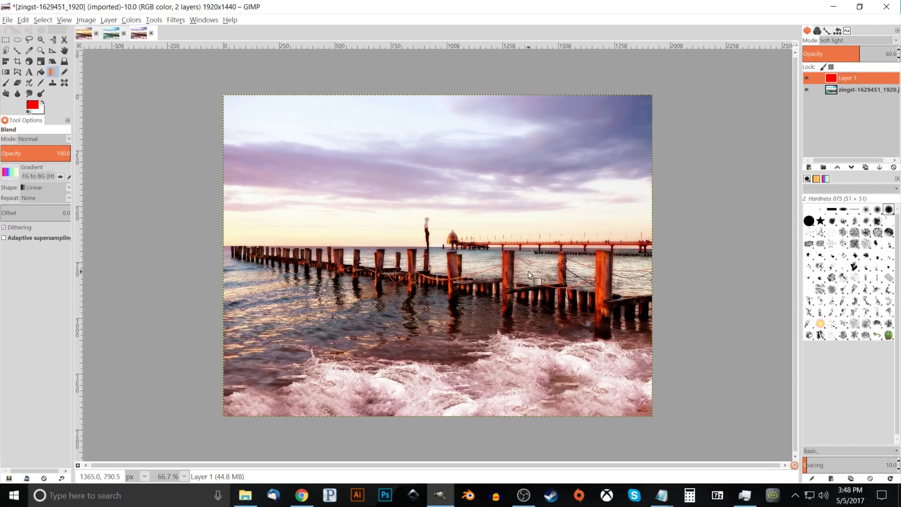
left_click(111, 37)
left_click(807, 78)
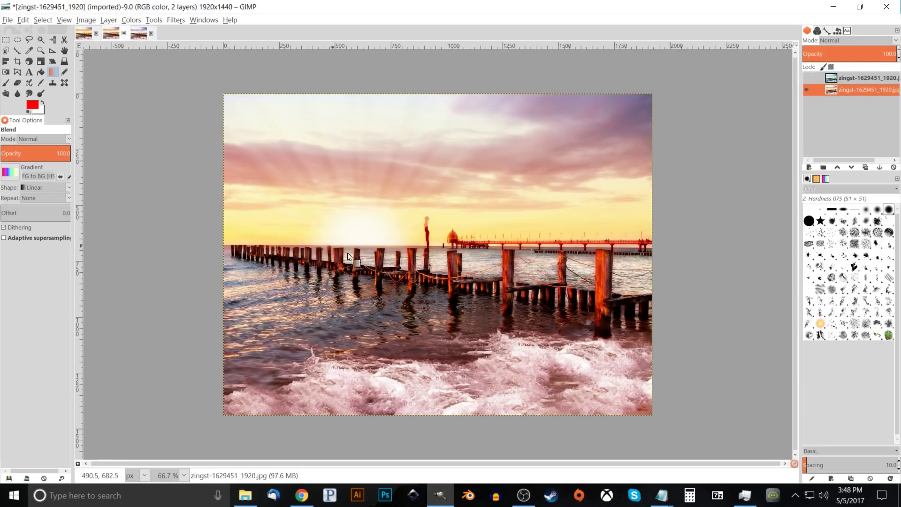
left_click(140, 34)
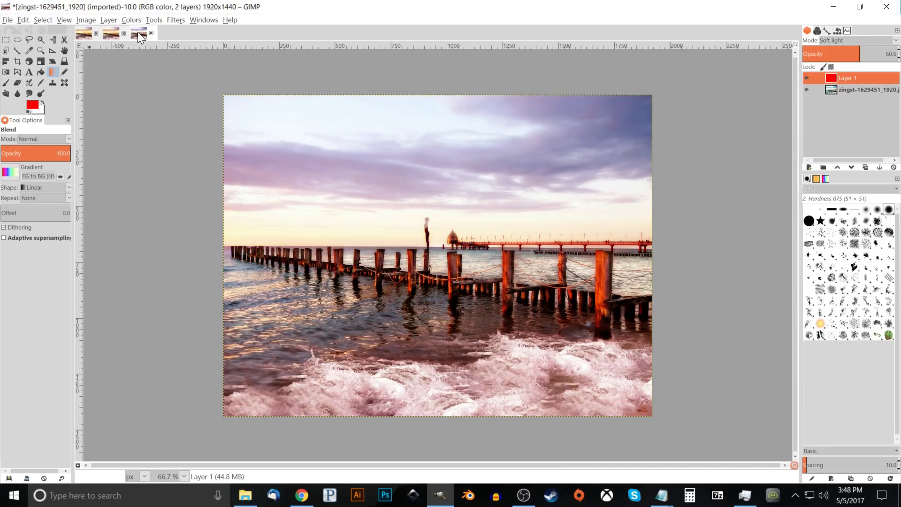
Step: Add a new transparent layer named Sky above the red layer
left_click(808, 167)
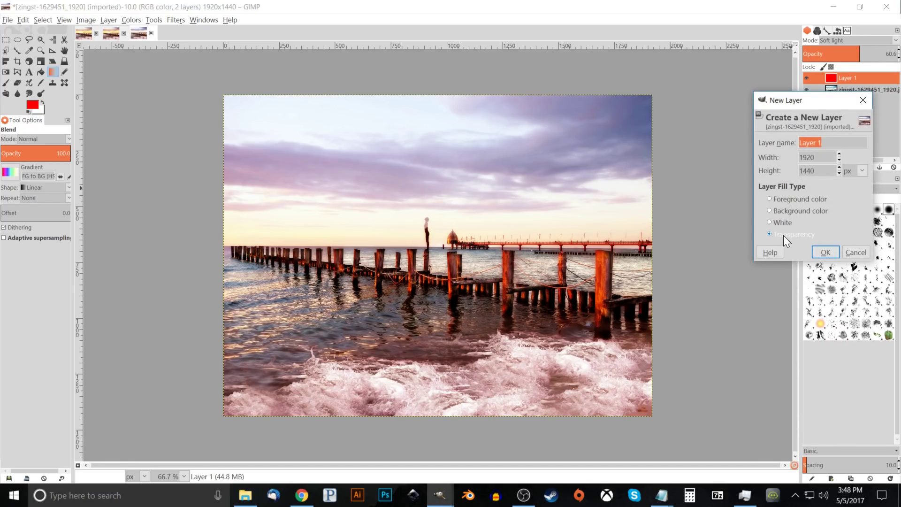
key("End")
left_click_drag(821, 142, 796, 142)
type("Sky")
left_click(827, 252)
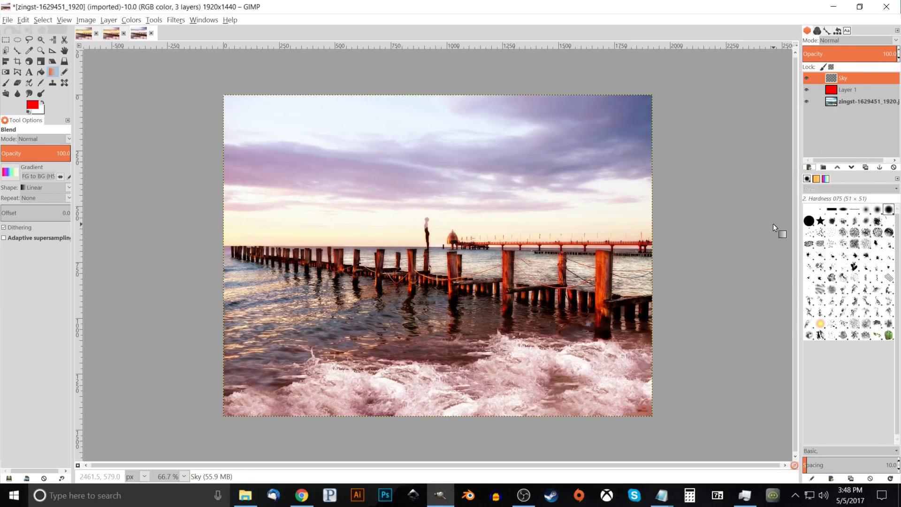
Step: Set the foreground color to orange (ff6c00) and fill the Sky layer with it
left_click(33, 105)
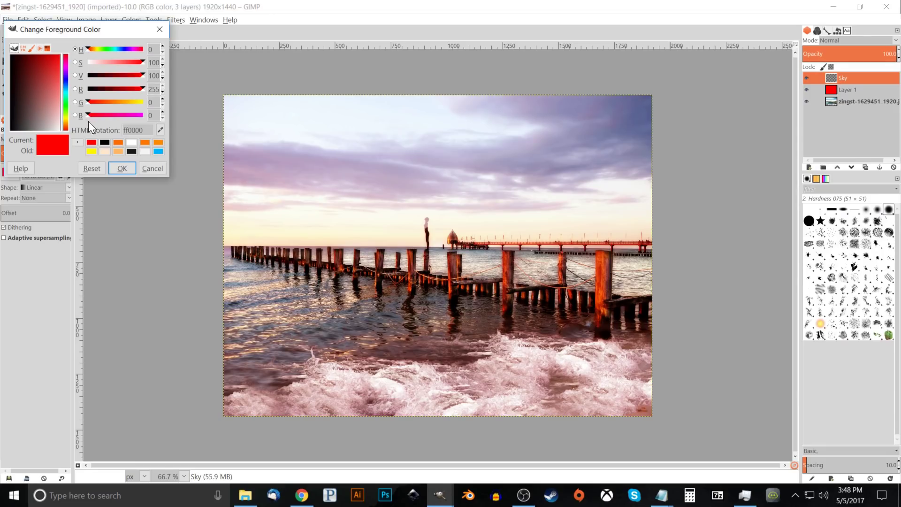
left_click_drag(66, 56, 69, 125)
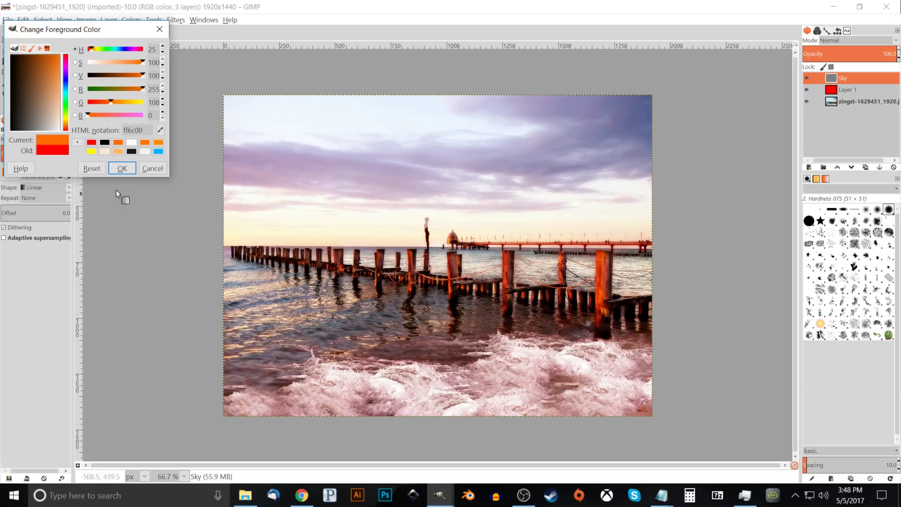
left_click(118, 168)
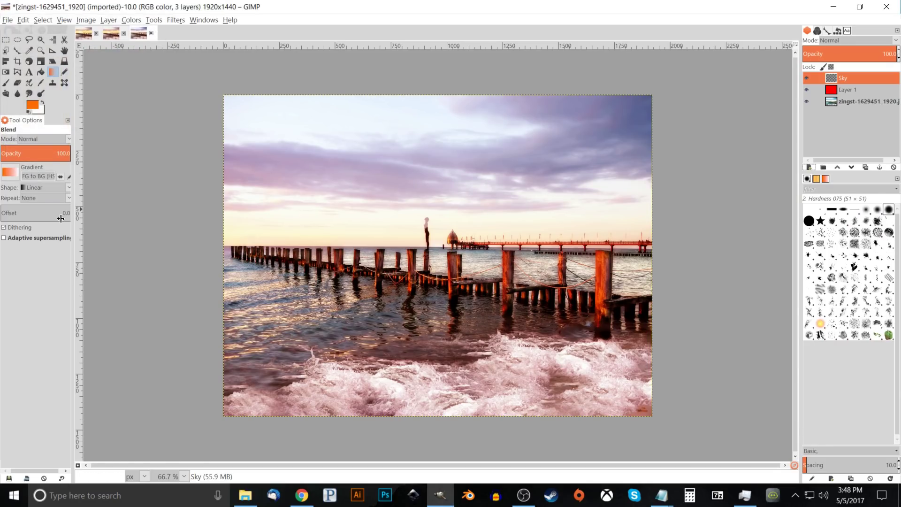
left_click(22, 18)
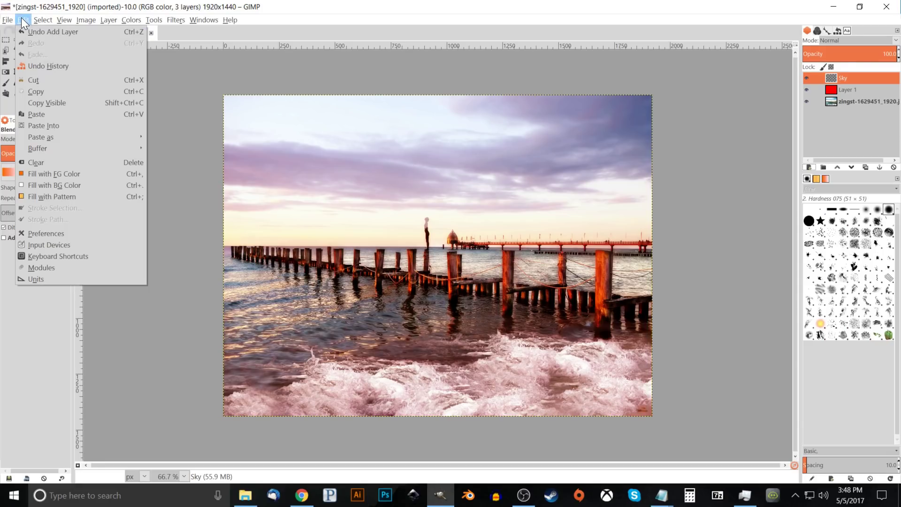
left_click(68, 173)
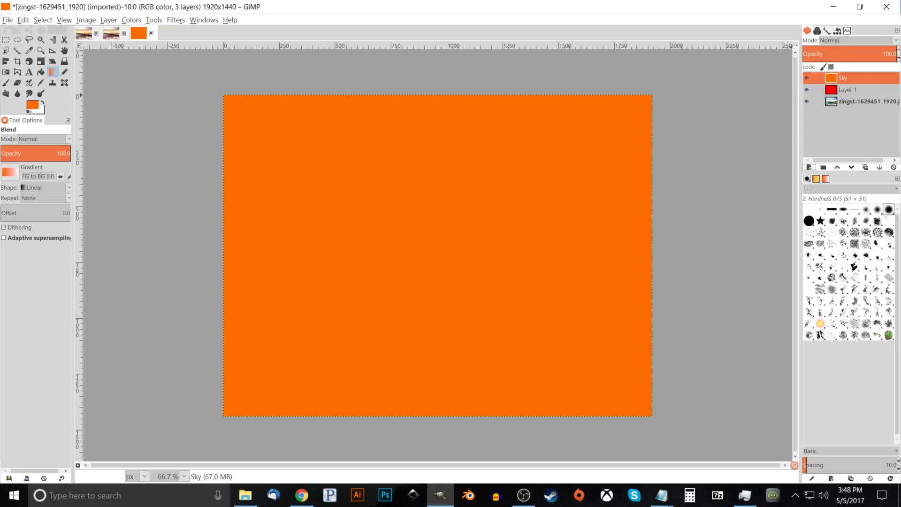
Step: Lower the Sky layer's opacity to about 85.8 and add a white (full opacity) layer mask to it
left_click(886, 52)
left_click_drag(887, 52, 883, 52)
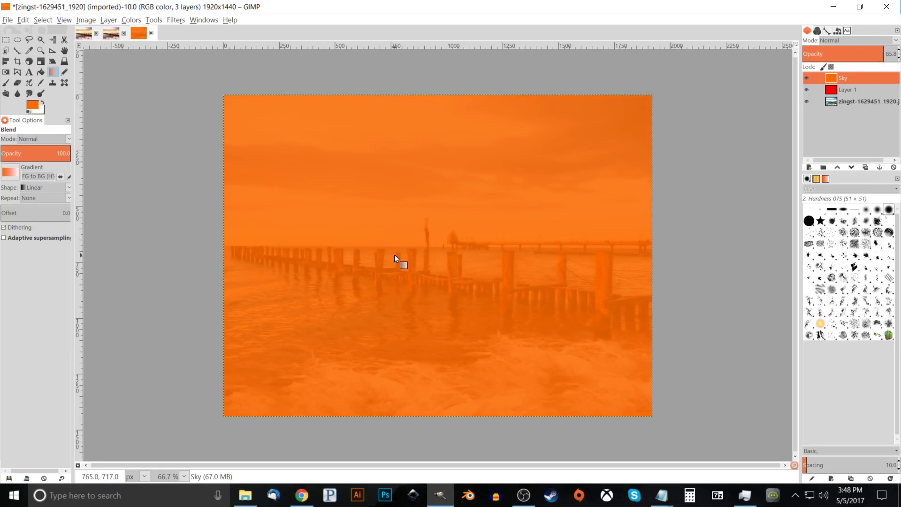
right_click(840, 78)
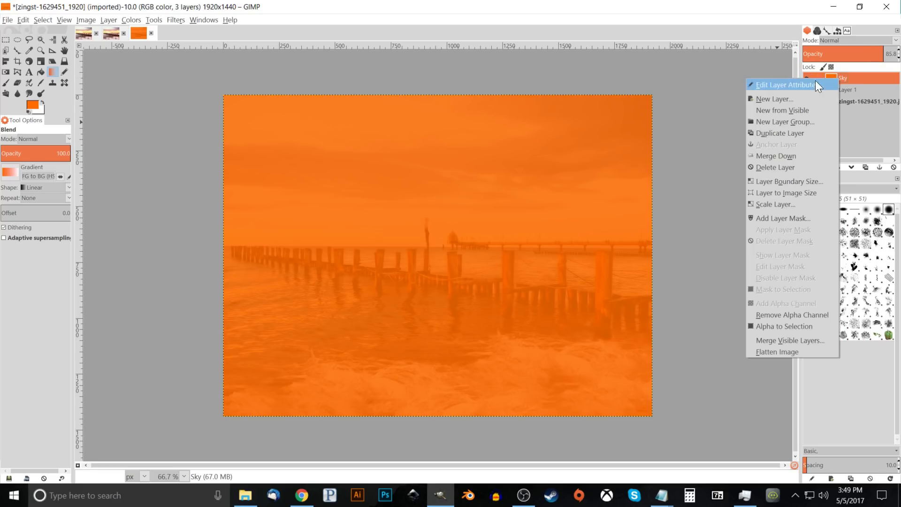
left_click(787, 219)
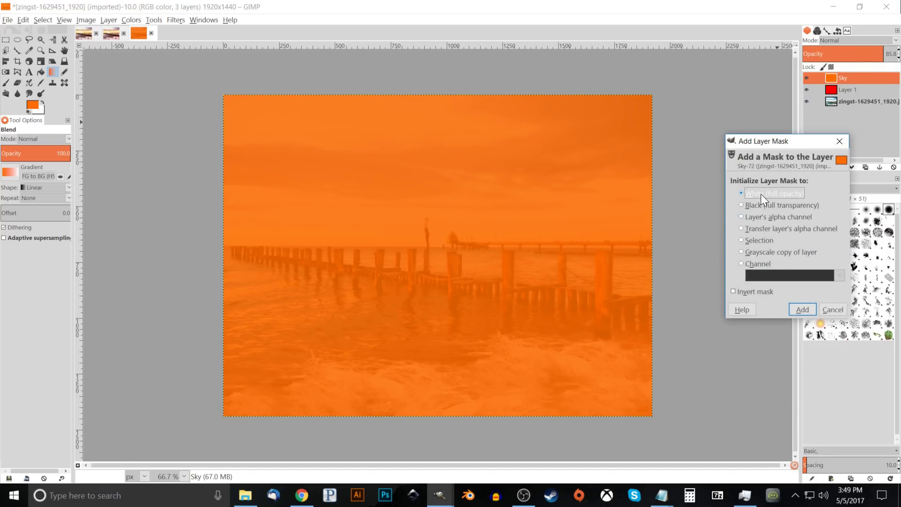
left_click(798, 309)
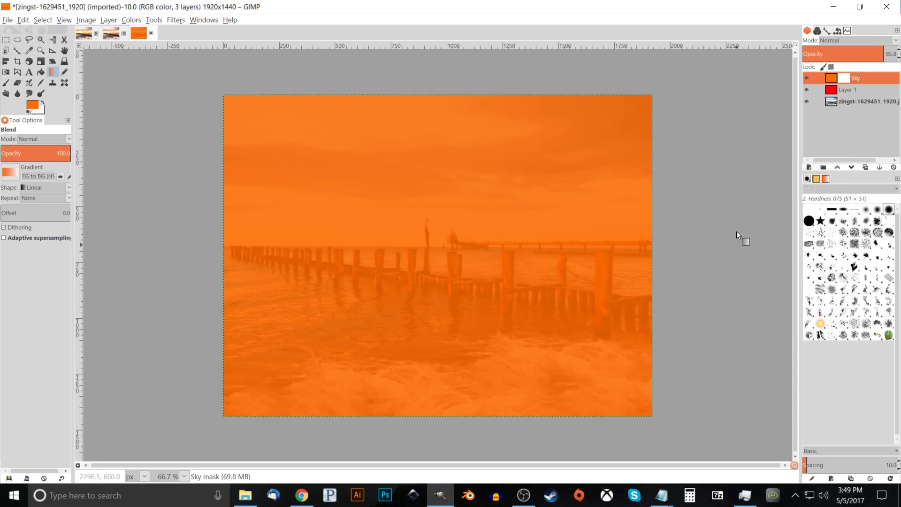
Step: Set the foreground color to black (000000) and check the background color, leaving it white (ffffff)
left_click(32, 106)
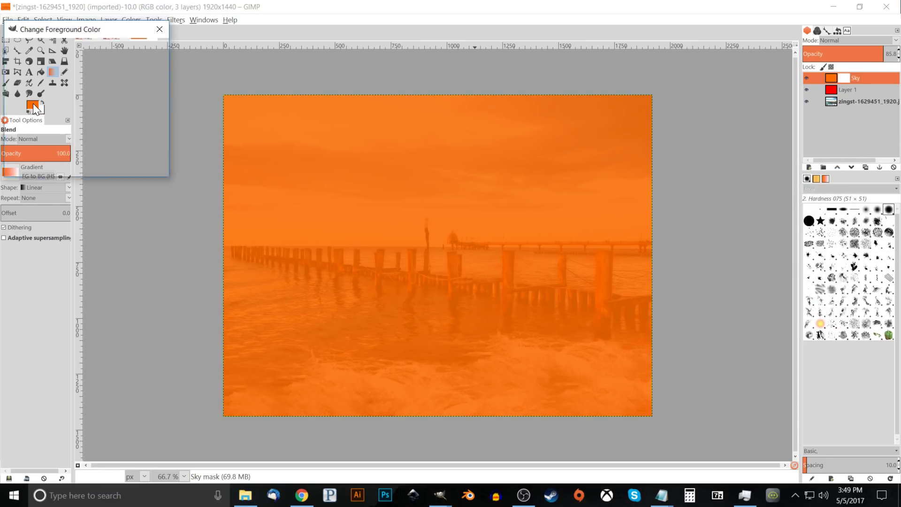
left_click_drag(47, 112, 1, 34)
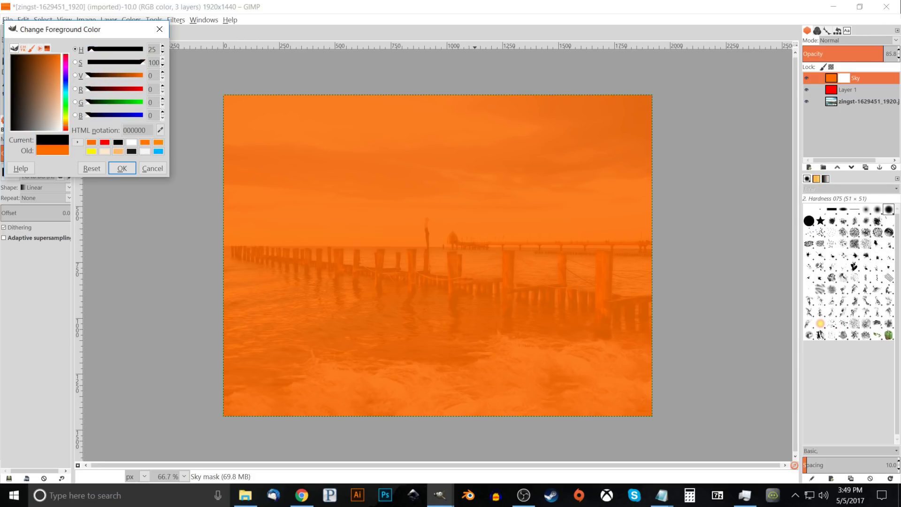
left_click(123, 165)
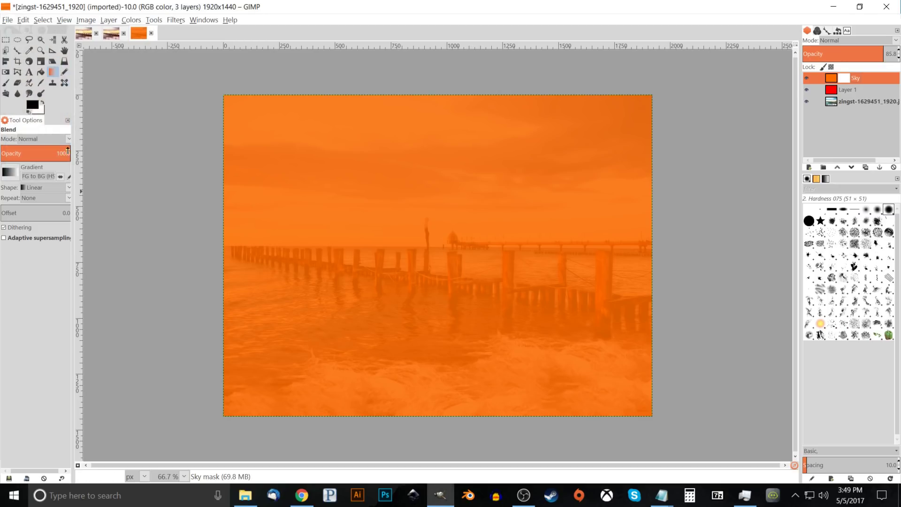
left_click(43, 111)
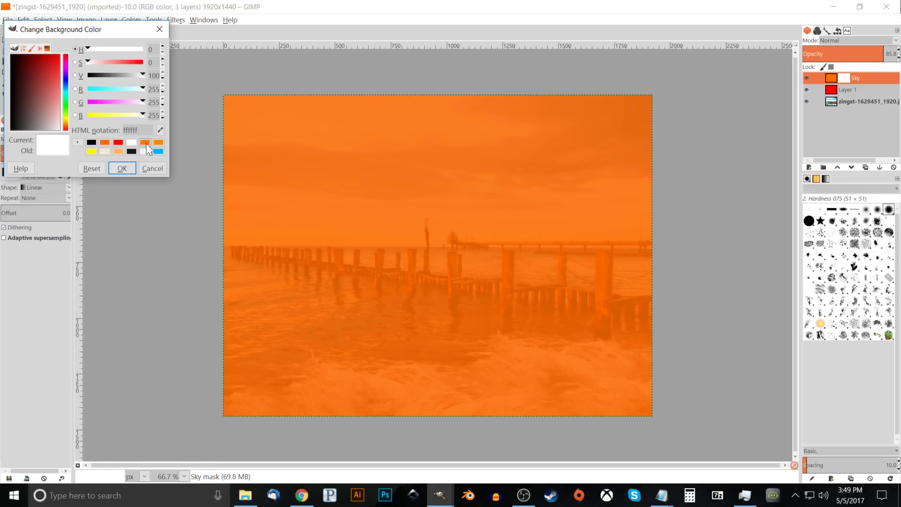
left_click(147, 170)
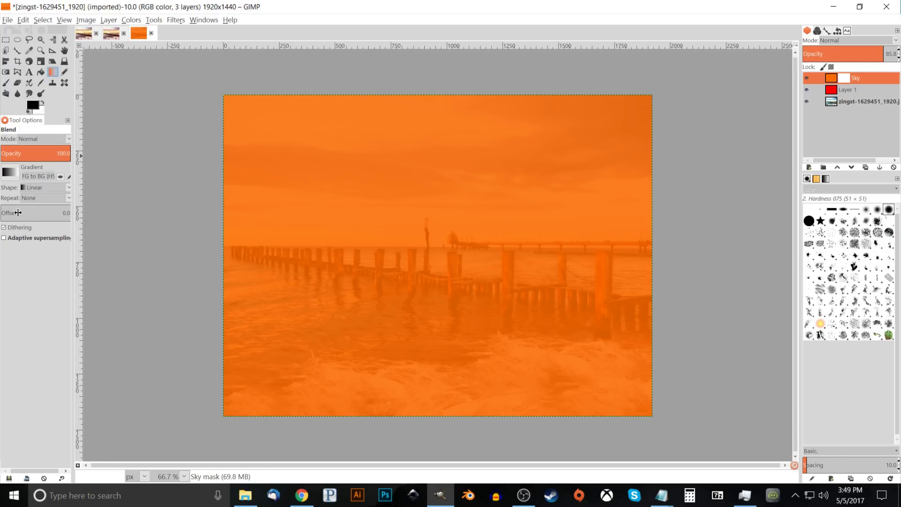
Step: Draw a linear black-to-white FG to BG gradient on the Sky layer's mask from above the image down to near the horizon
left_click(8, 171)
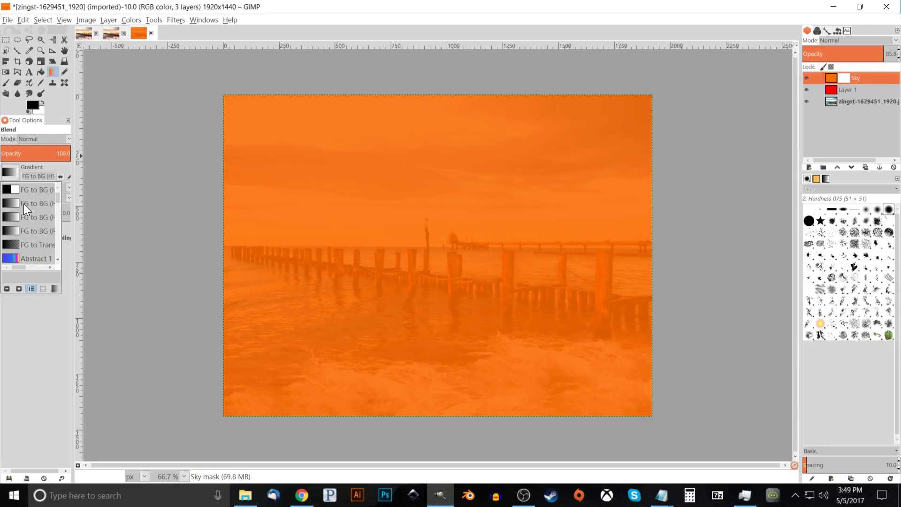
left_click(18, 173)
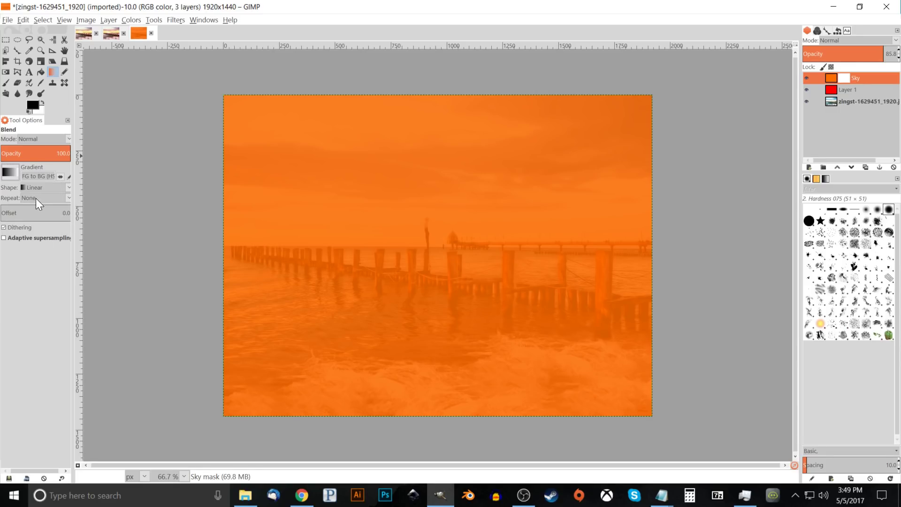
left_click(29, 188)
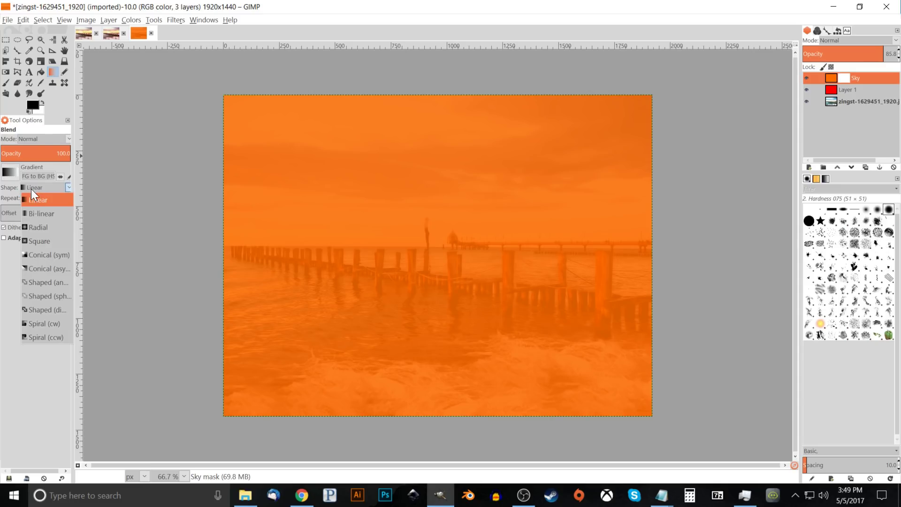
left_click(37, 201)
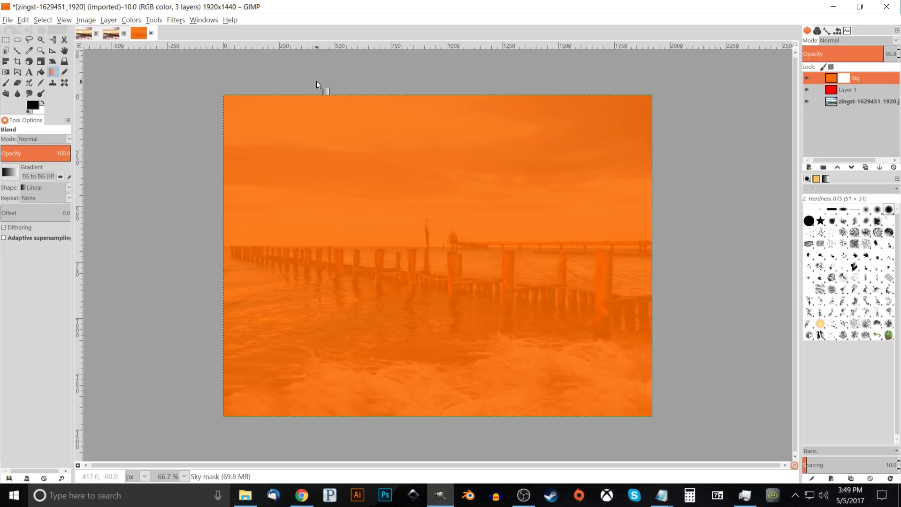
left_click_drag(324, 81, 328, 229)
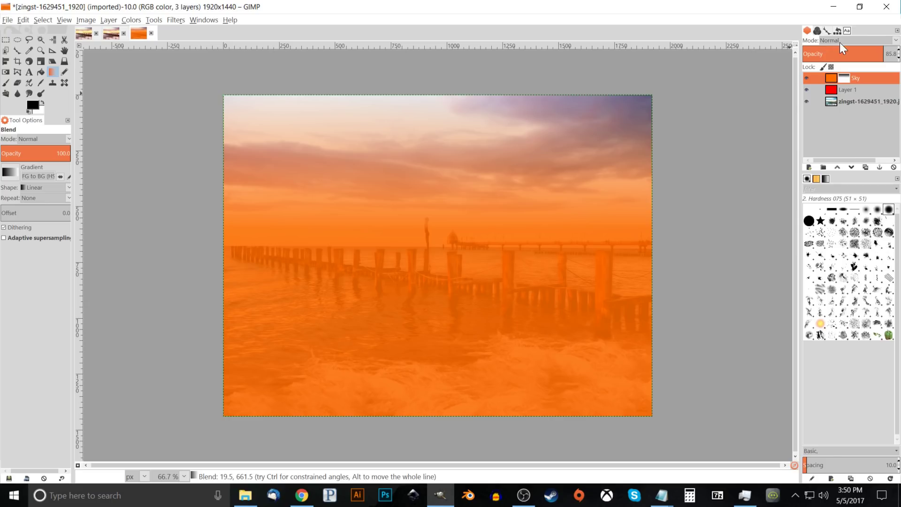
Step: Change the Sky layer's blend mode to Grain merge and lower its opacity to about 74.8
left_click(896, 41)
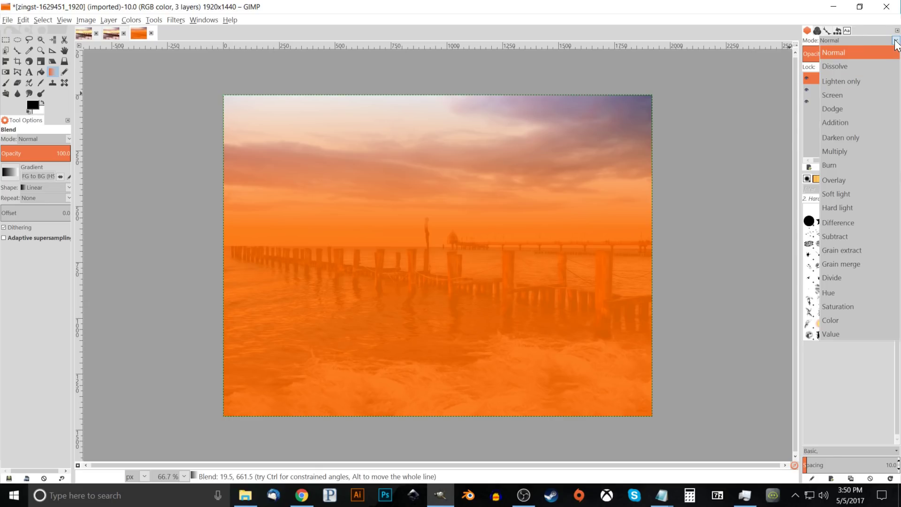
left_click(850, 264)
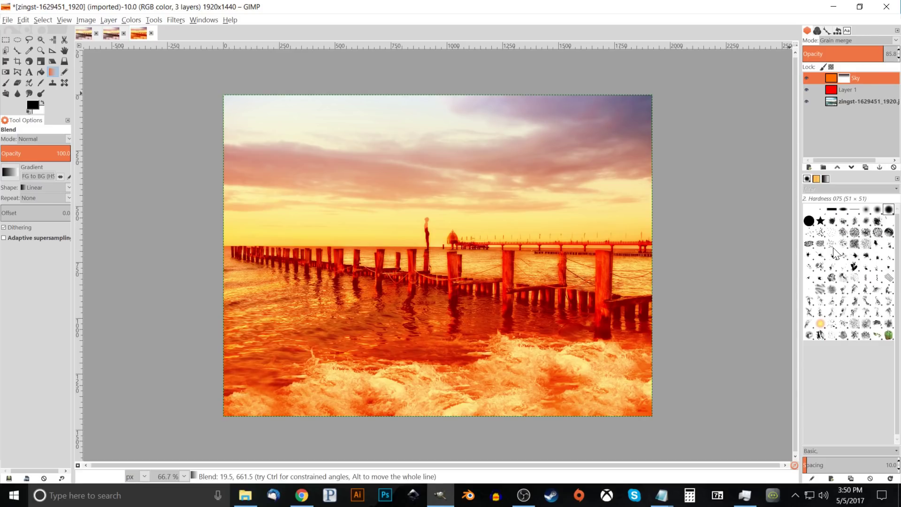
left_click_drag(879, 53, 874, 53)
Step: Choose the Eraser tool and apply the Sky layer's mask to the layer
left_click(16, 83)
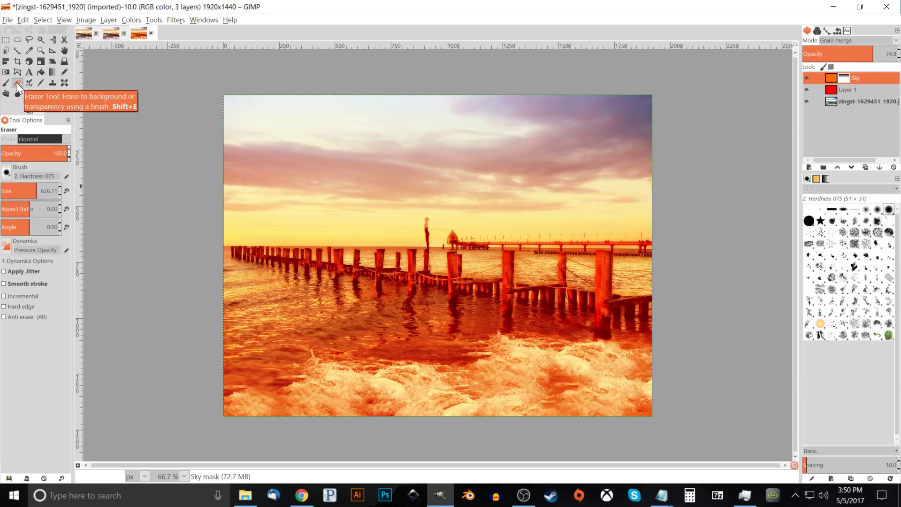
right_click(833, 78)
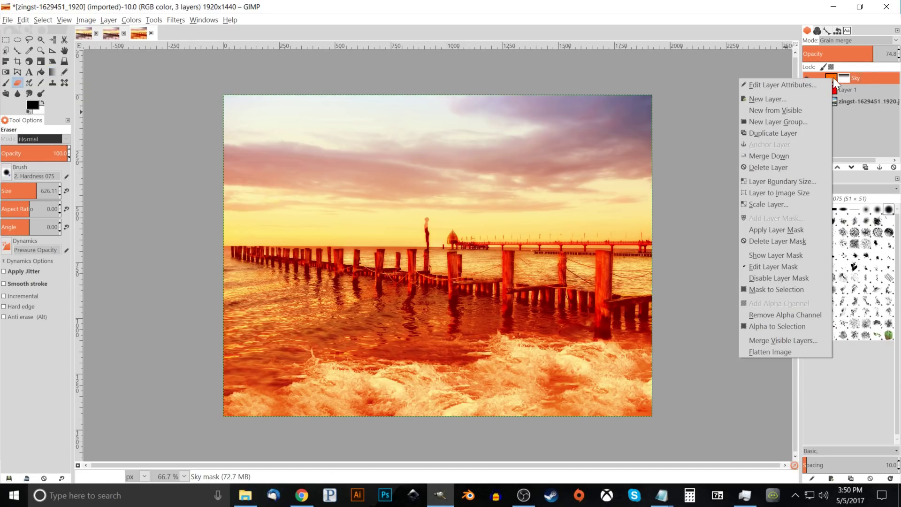
left_click(792, 232)
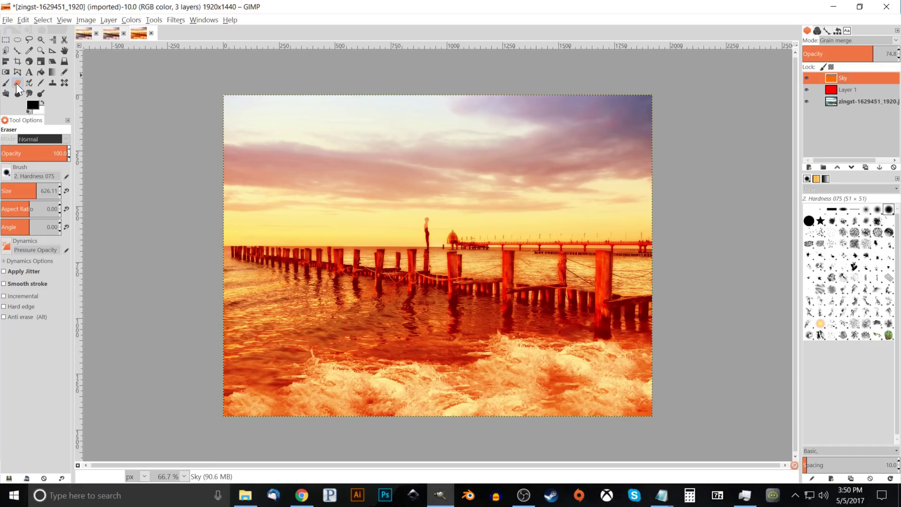
Step: Erase the orange tint from the water below the horizon with a Hardness 025 eraser of size about 637.79
left_click(867, 210)
left_click(40, 191)
left_click_drag(40, 191, 37, 191)
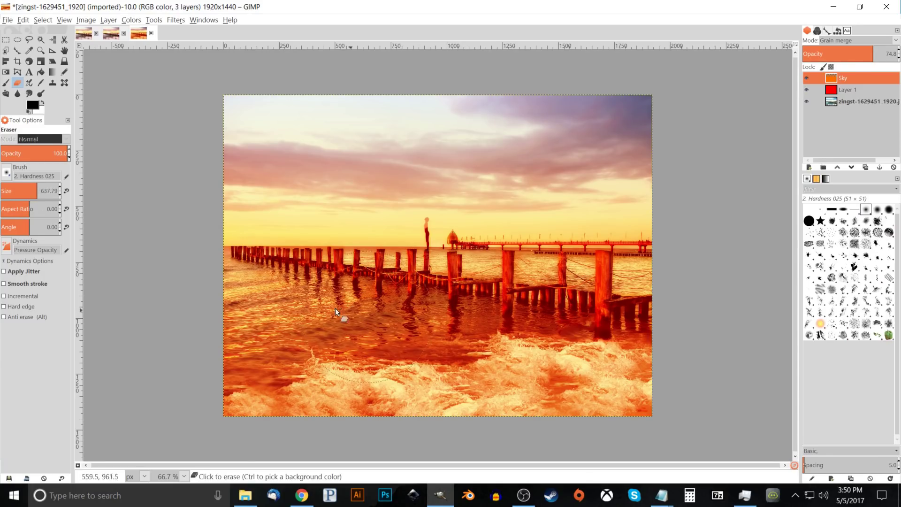
mouse_move(353, 310)
left_mouse_down()
mouse_move(208, 305)
mouse_move(330, 315)
mouse_move(288, 314)
mouse_move(390, 313)
mouse_move(285, 304)
mouse_move(655, 307)
mouse_move(542, 398)
mouse_move(265, 398)
mouse_move(293, 398)
mouse_move(309, 331)
mouse_move(243, 297)
left_mouse_up()
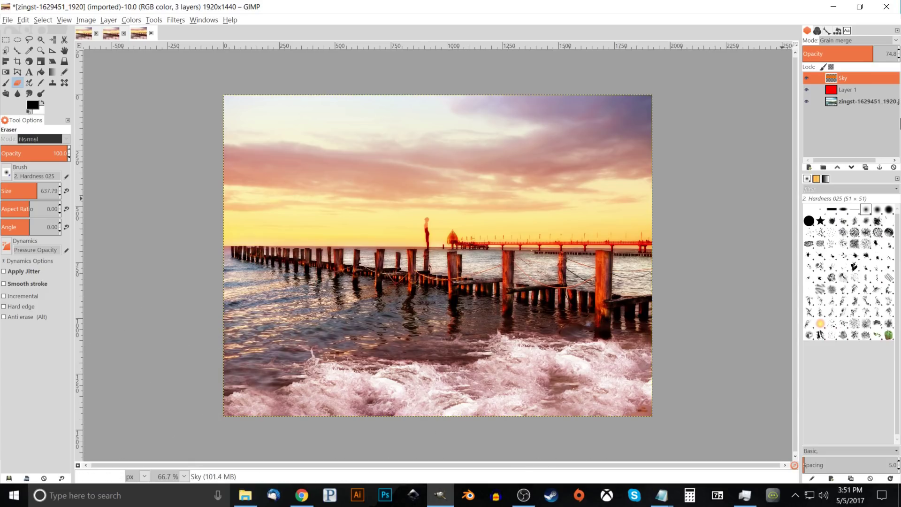
Step: Set the Sky layer's opacity to about 74.5 and compare the result with the finished sunset image
left_click_drag(876, 54, 891, 66)
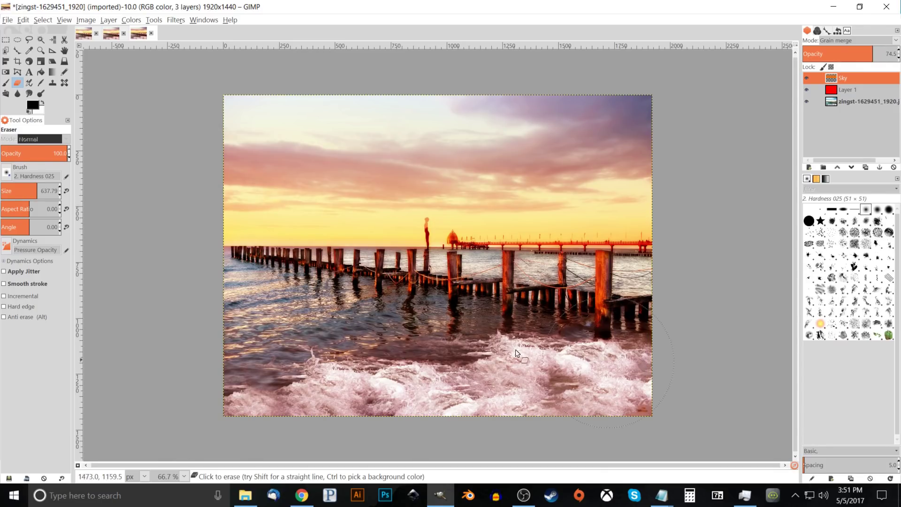
left_click(110, 31)
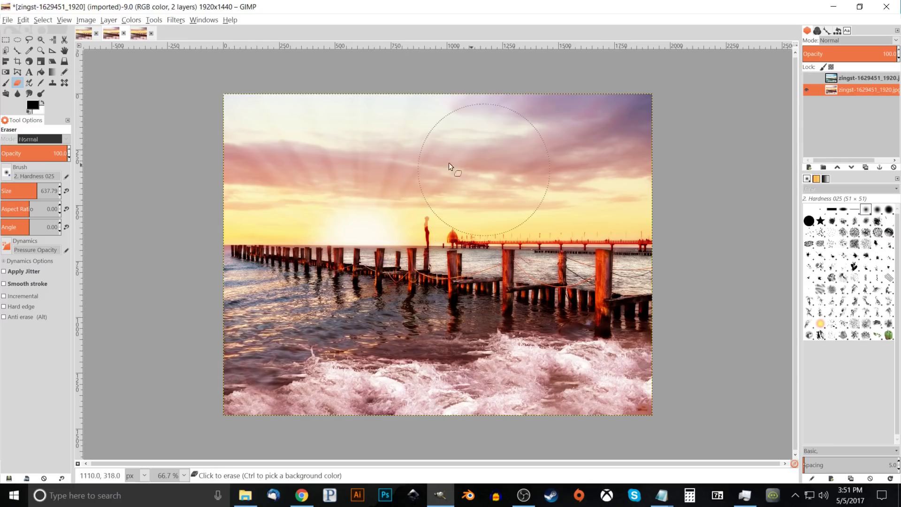
left_click(135, 33)
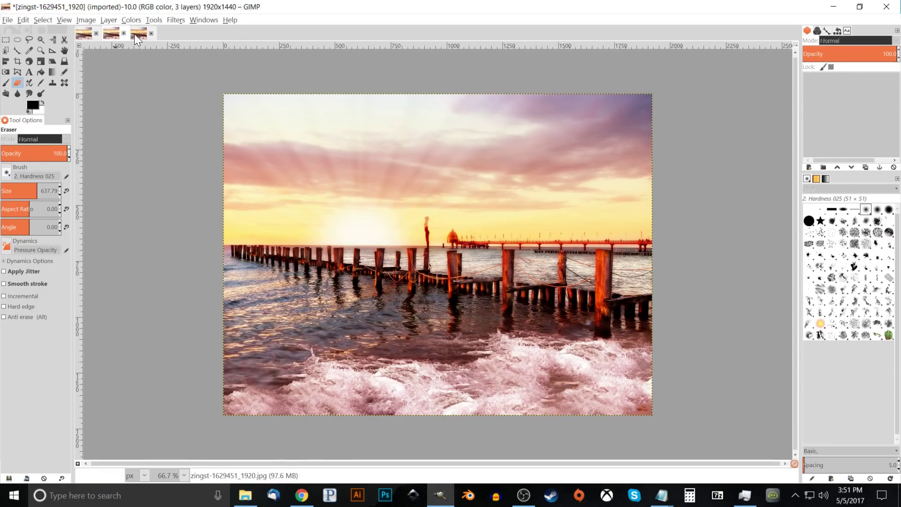
Step: Add a new transparent layer named Light source above the Sky layer
left_click(810, 168)
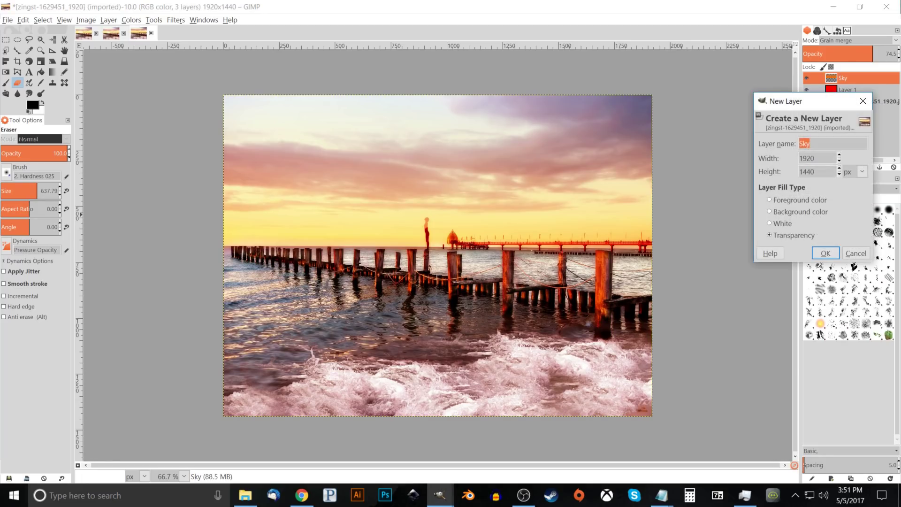
type("Light source")
left_click(828, 255)
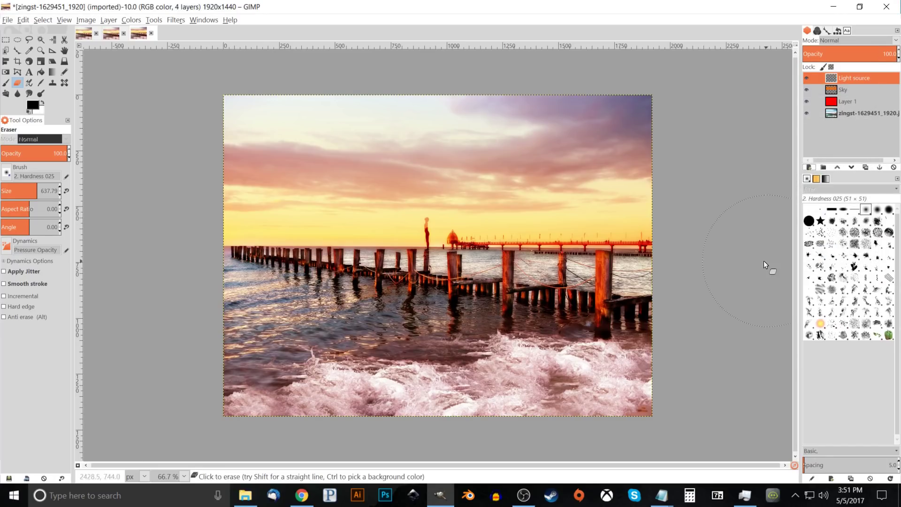
Step: Paint a white sun glow on the horizon with a Hardness 075 brush of size 637.79 and set the Light source layer to Grain merge
left_click(7, 83)
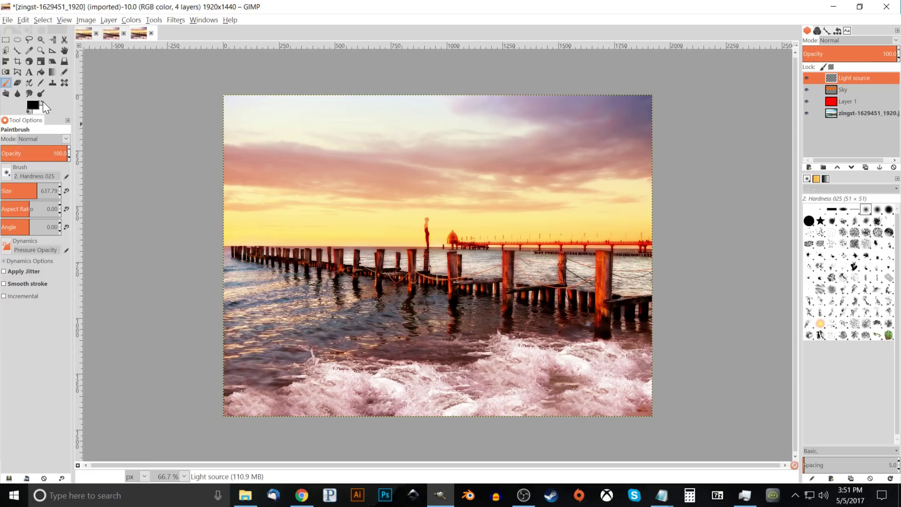
left_click(43, 102)
left_click(889, 211)
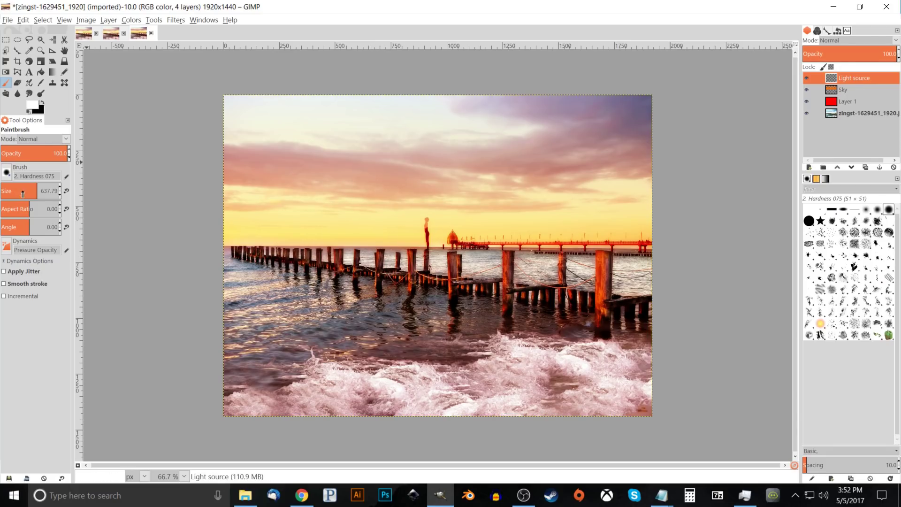
left_click(362, 246)
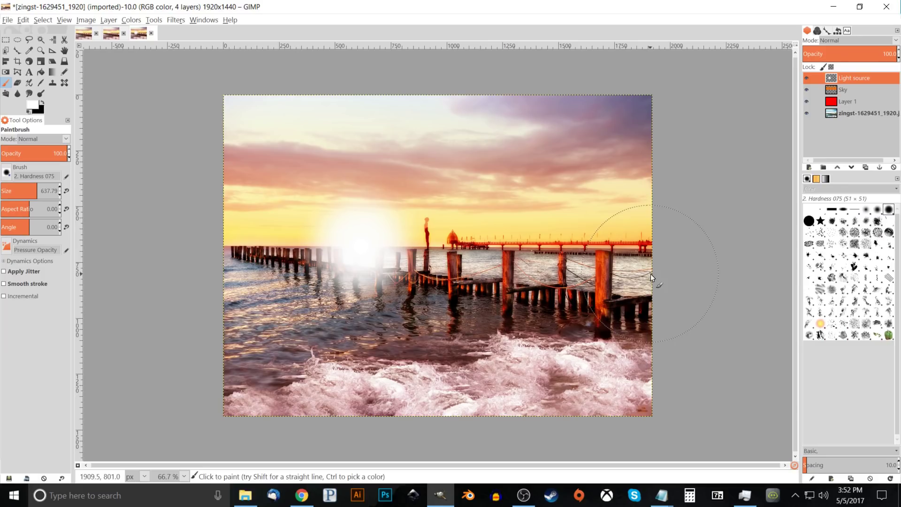
left_click(896, 40)
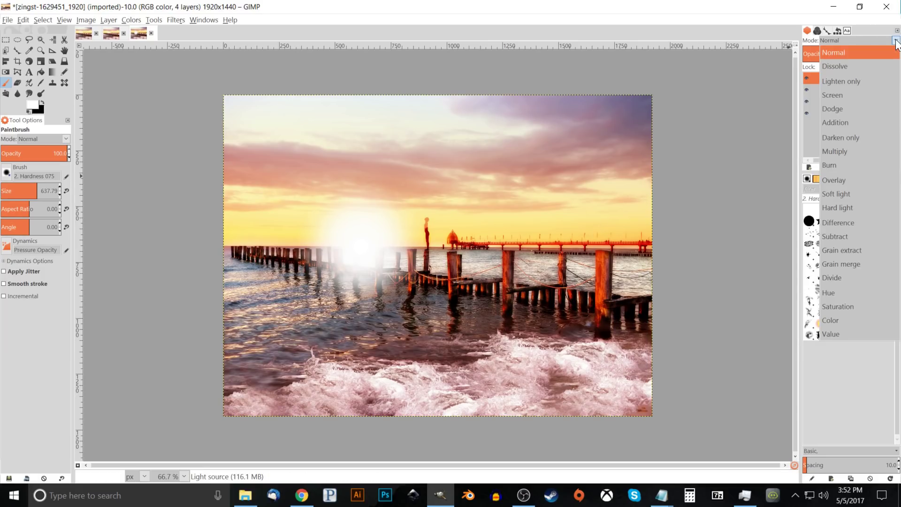
left_click(839, 264)
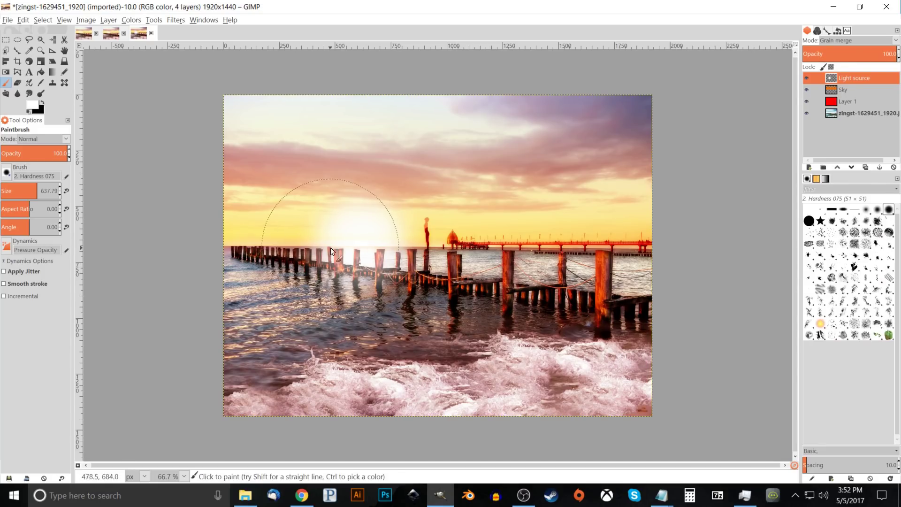
Step: Erase the glow below the horizon with an eraser of size about 316.47 and lower the Light source layer's opacity to about 89
left_click(16, 82)
left_click_drag(29, 192, 18, 192)
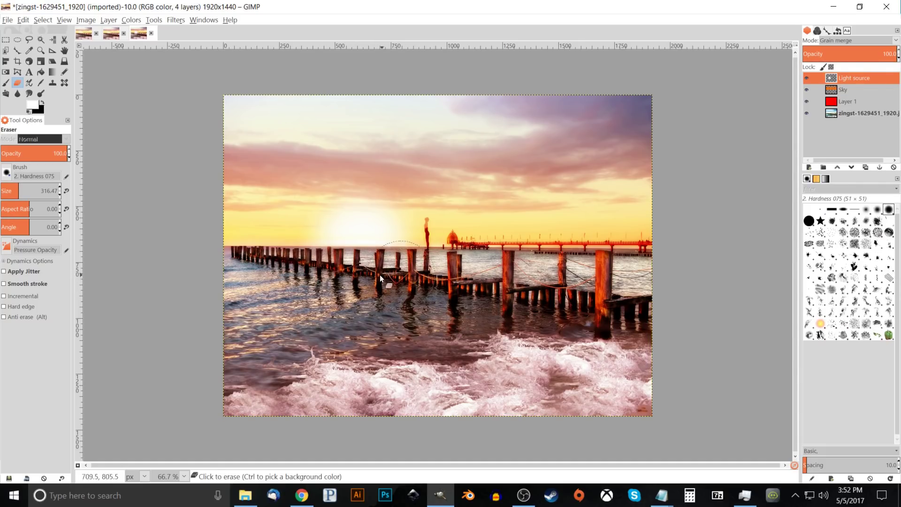
left_click(650, 409)
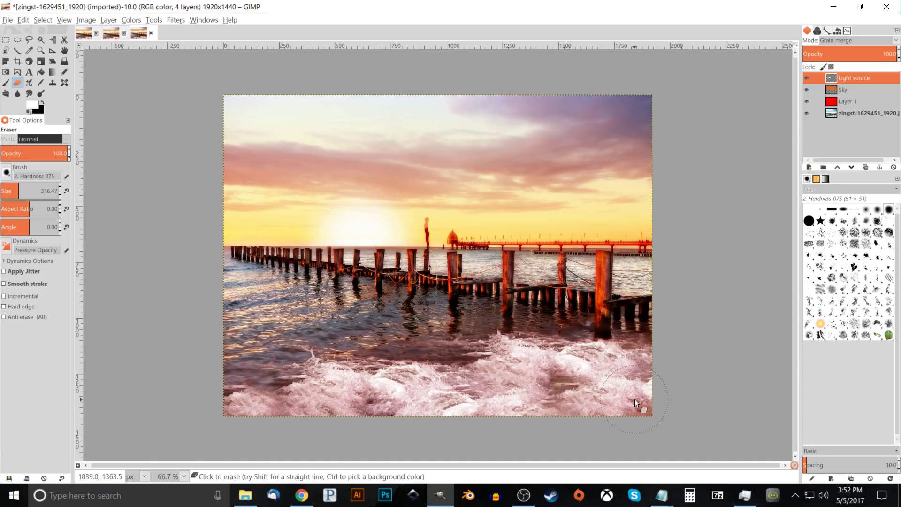
left_click(885, 53)
left_click_drag(885, 53, 887, 53)
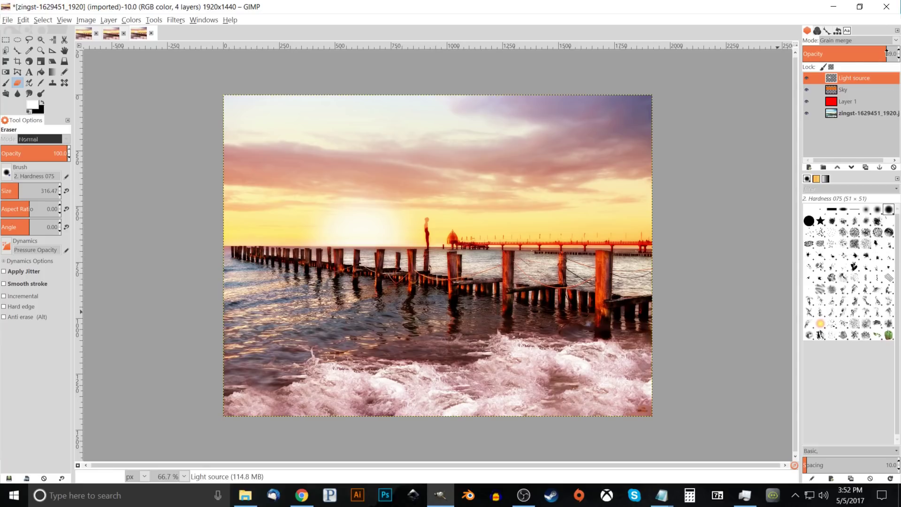
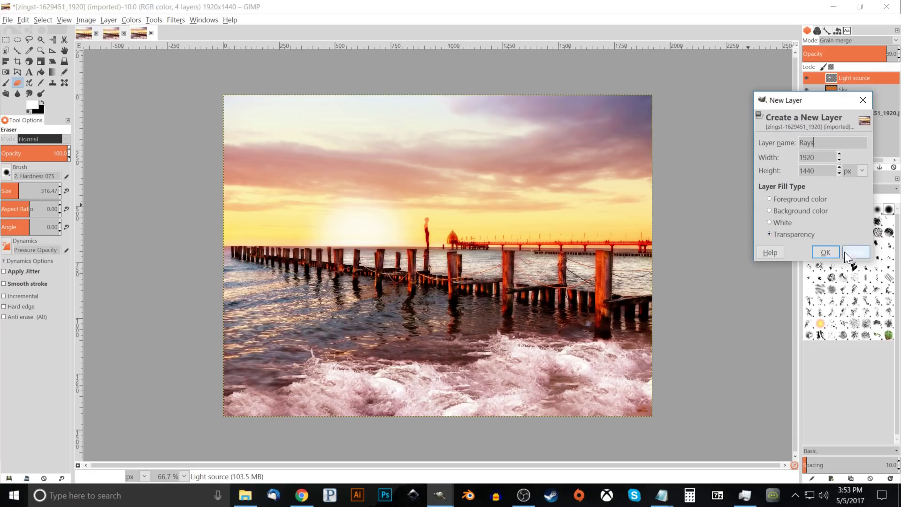
Step: Add a transparent layer named Rays and draw rays from just below the sun upward with the first Flare Glow gradient in Conical (sym) shape
left_click(825, 253)
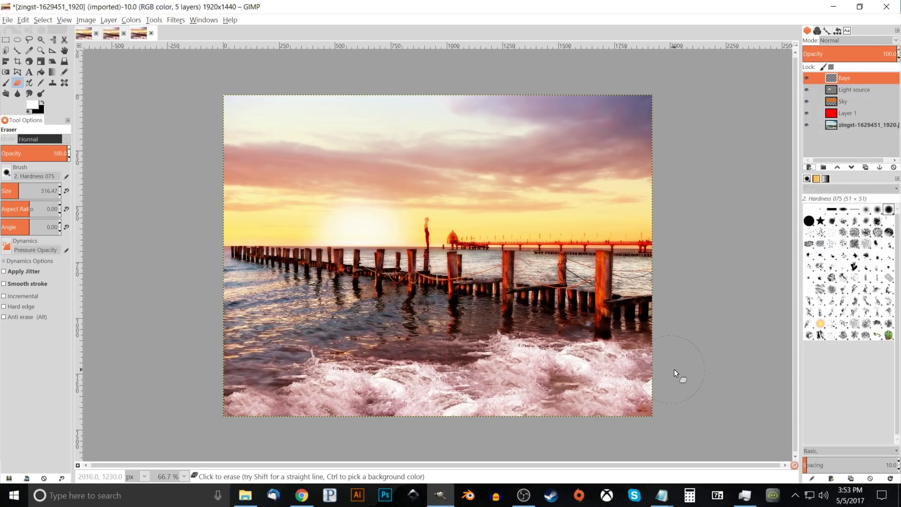
left_click(50, 73)
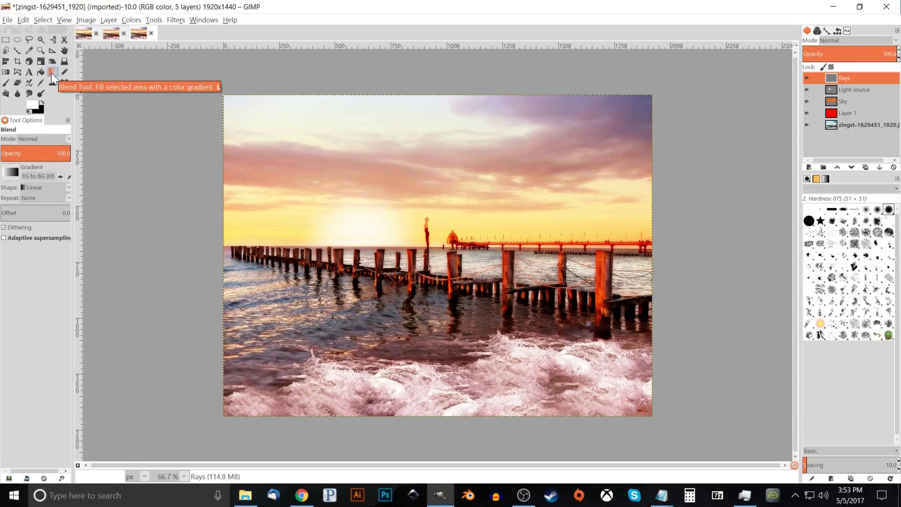
left_click(12, 175)
scroll(28, 203, "down", 6)
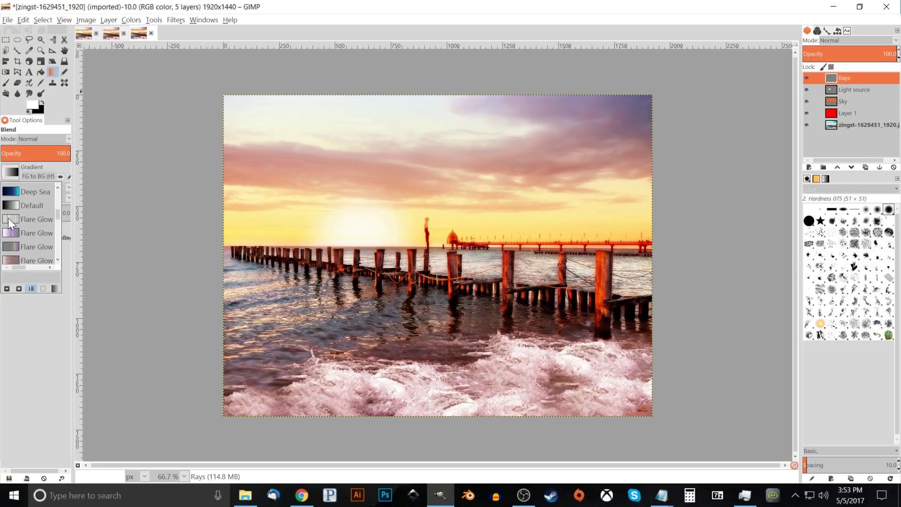
double_click(10, 219)
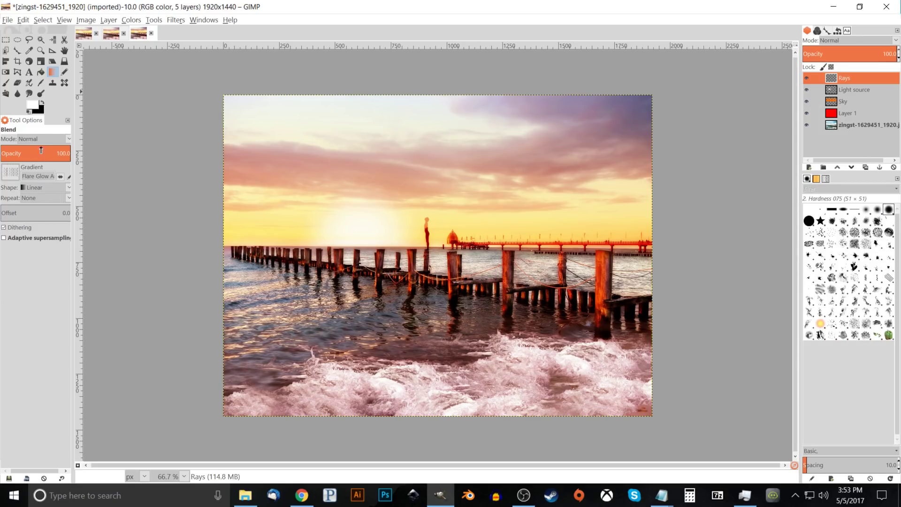
left_click(39, 188)
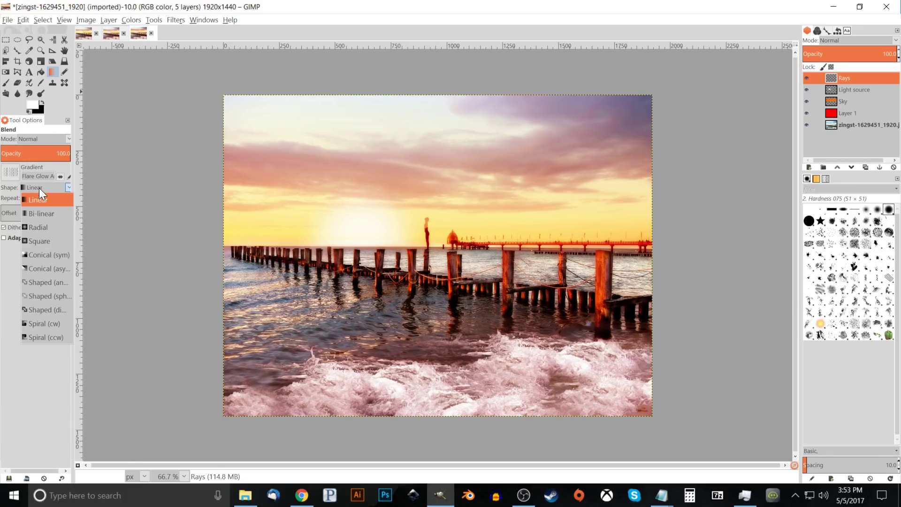
left_click(40, 256)
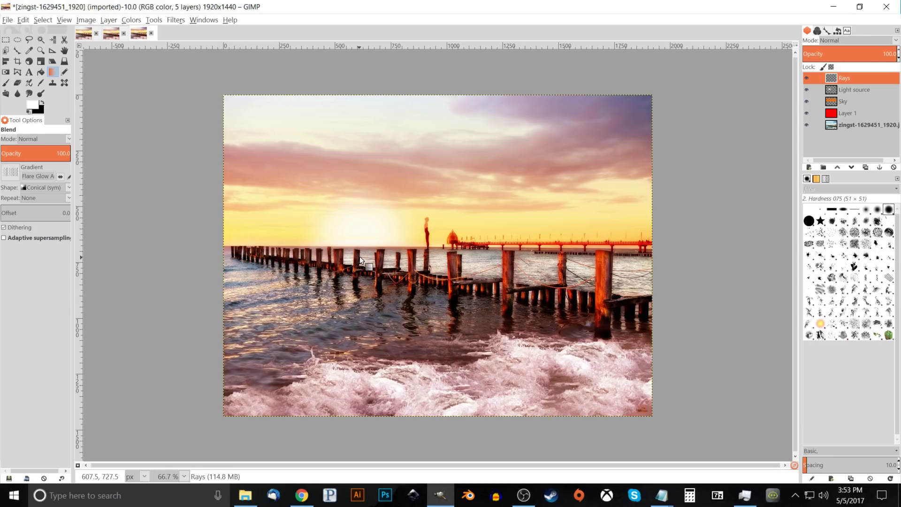
left_click_drag(360, 257, 360, 71)
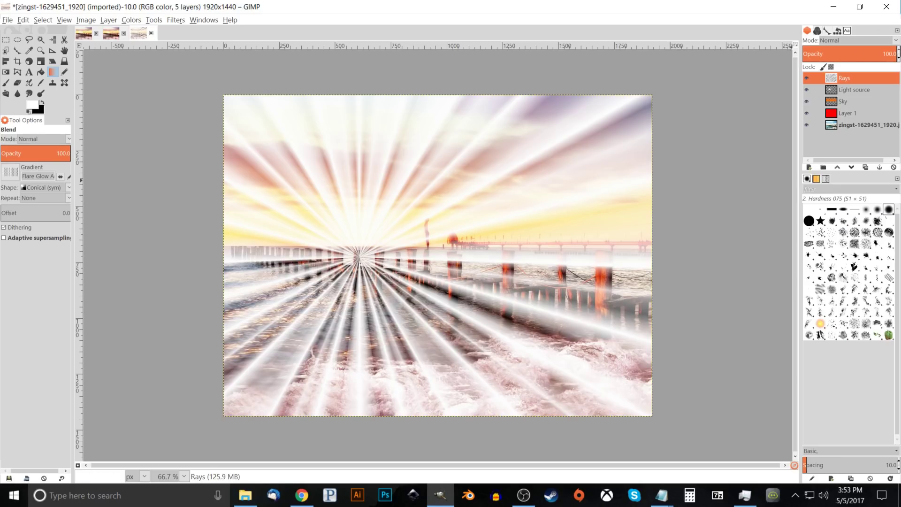
Step: Set the Rays layer to Soft light and erase the rays below the horizon with an eraser of size about 620.26
left_click(897, 41)
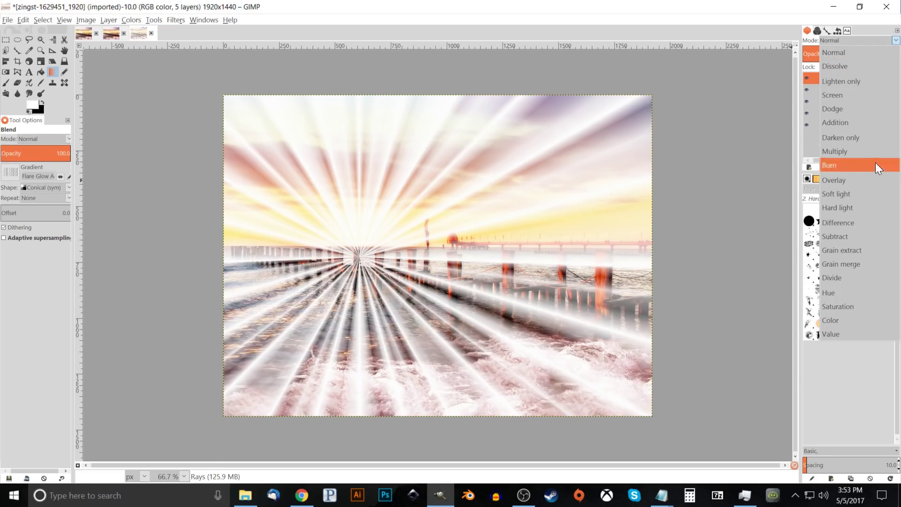
left_click(858, 194)
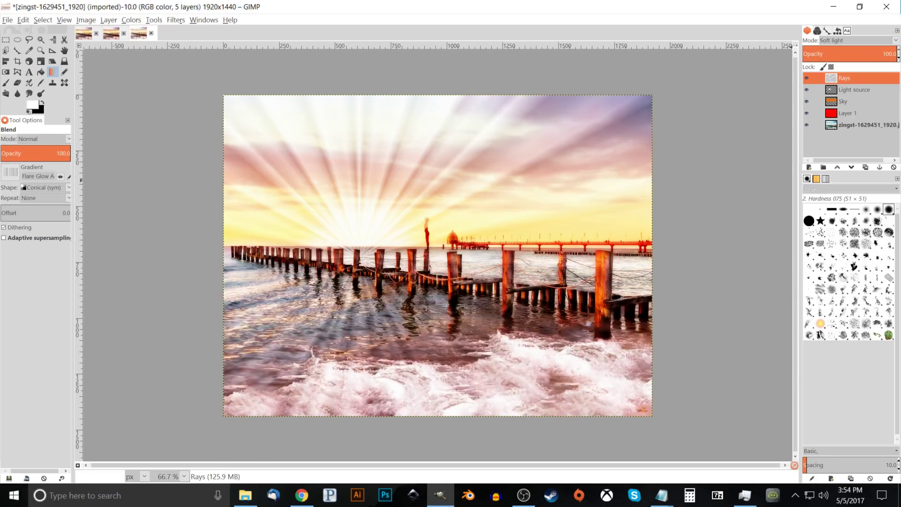
left_click(16, 82)
left_click_drag(20, 183, 35, 186)
mouse_move(478, 424)
left_mouse_down()
mouse_move(332, 309)
mouse_move(385, 317)
mouse_move(323, 305)
mouse_move(626, 305)
mouse_move(501, 357)
mouse_move(525, 411)
mouse_move(562, 421)
mouse_move(362, 416)
mouse_move(260, 394)
mouse_move(384, 335)
mouse_move(382, 310)
mouse_move(247, 308)
mouse_move(298, 317)
mouse_move(597, 315)
mouse_move(675, 300)
mouse_move(599, 341)
mouse_move(369, 362)
mouse_move(339, 343)
mouse_move(357, 355)
mouse_move(582, 341)
mouse_move(542, 364)
mouse_move(399, 347)
mouse_move(520, 378)
mouse_move(576, 383)
mouse_move(317, 388)
left_mouse_up()
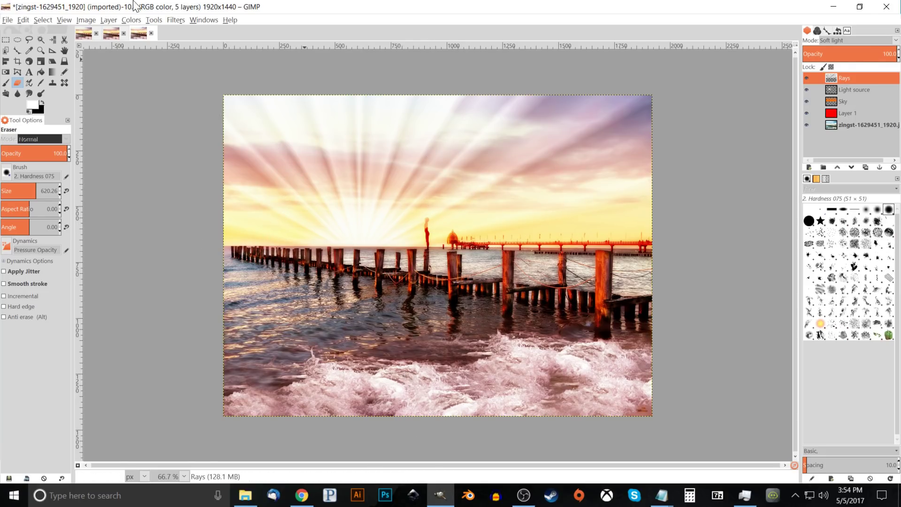
Step: Apply a Gaussian Blur with a 25 px radius to the Rays layer
left_click(176, 20)
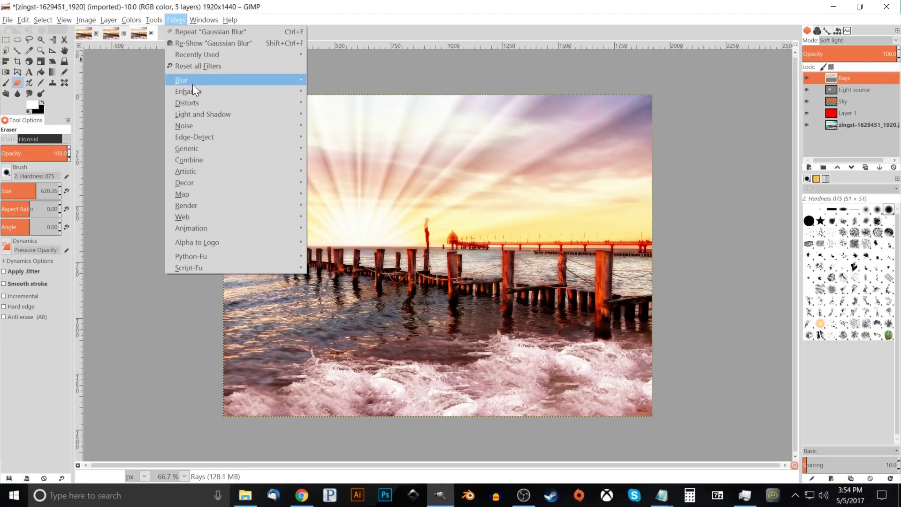
mouse_move(192, 82)
left_click(345, 91)
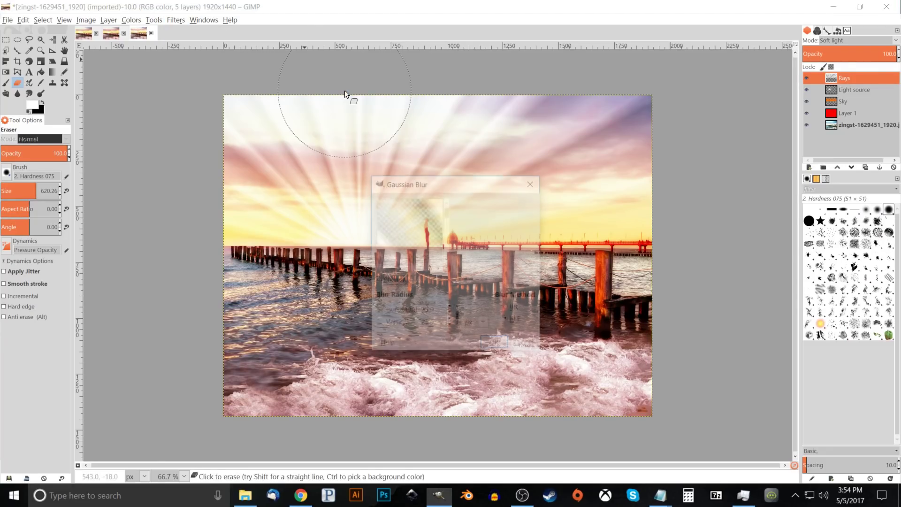
left_click_drag(465, 182, 676, 132)
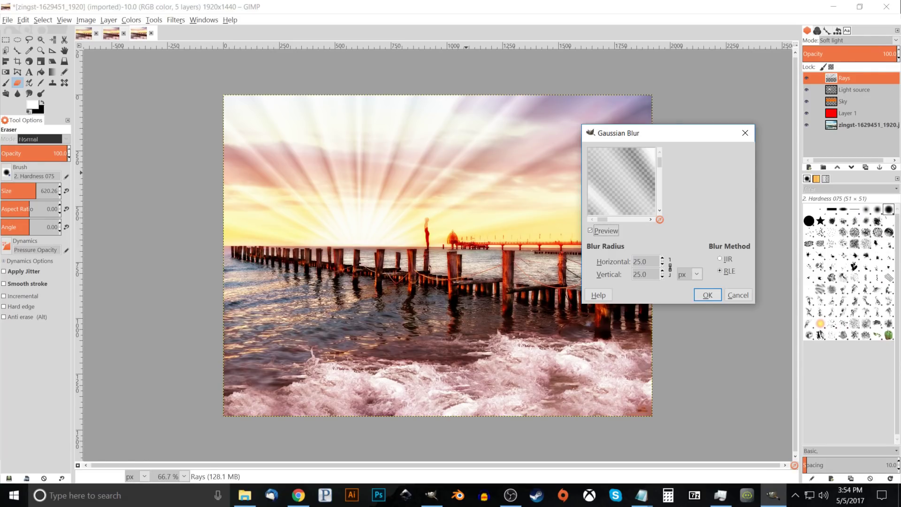
left_click(647, 261)
left_click(705, 295)
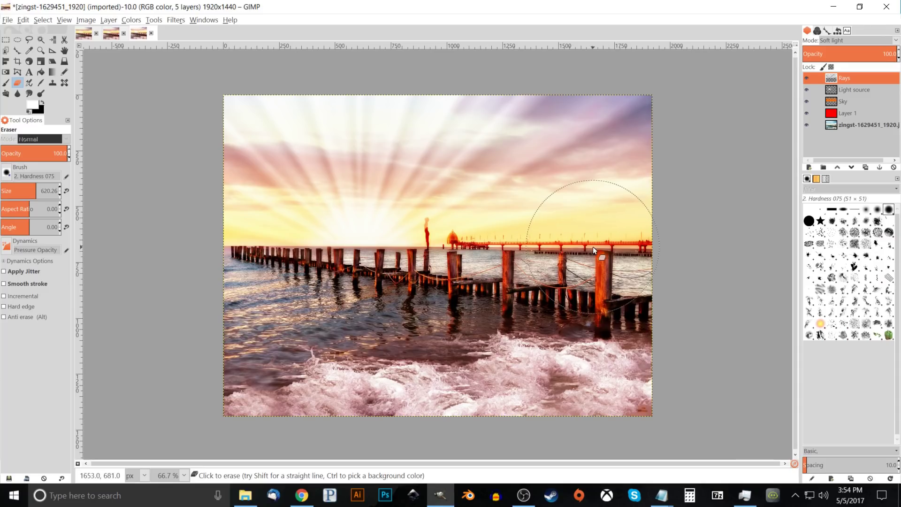
Step: Lower the Rays layer's opacity to about 34.8 and compare the result with the finished sunset image and the original blue photo
mouse_move(849, 53)
left_mouse_down()
mouse_move(869, 54)
mouse_move(836, 59)
left_mouse_up()
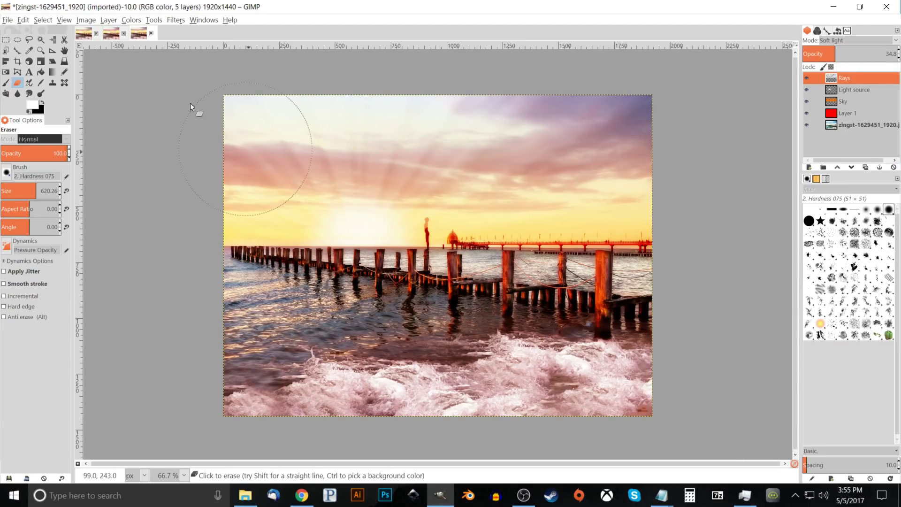
left_click(105, 32)
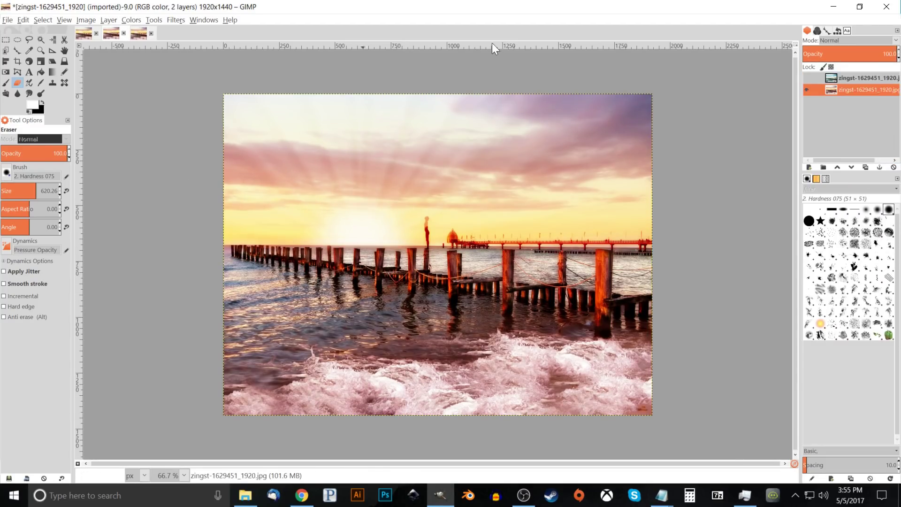
left_click(807, 79)
left_click(135, 32)
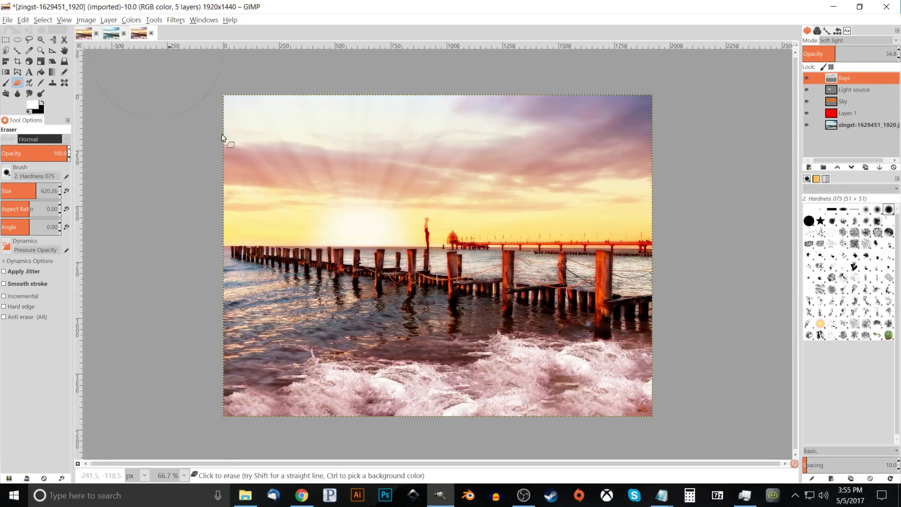